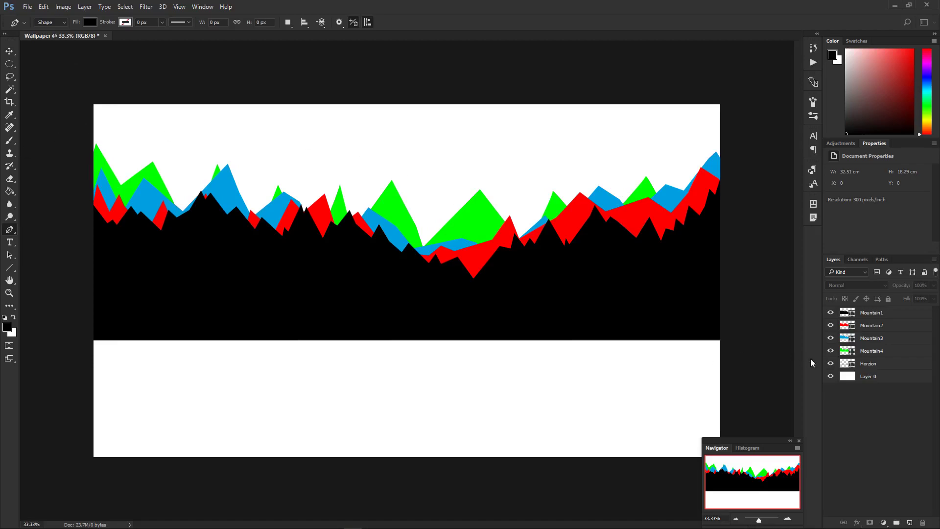
Review the mountain and horizon layers, and examine the reference picture "Wallpaper1 copy nofog.png" in Photos before returning to the document
click(869, 315)
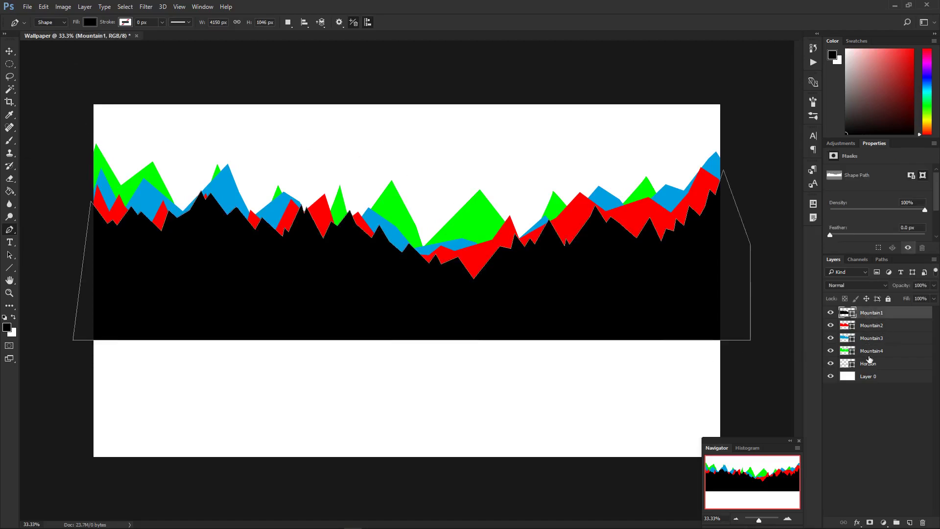
shift+click(871, 354)
click(875, 366)
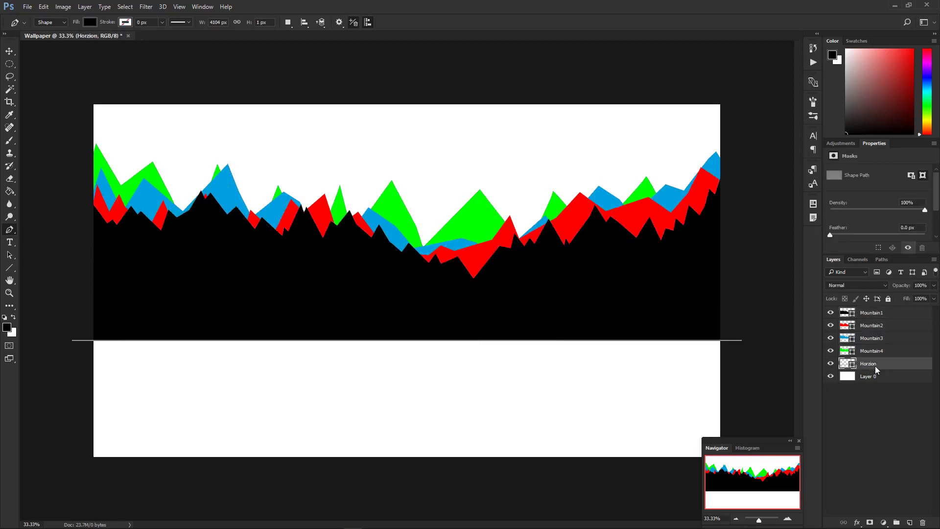
click(884, 318)
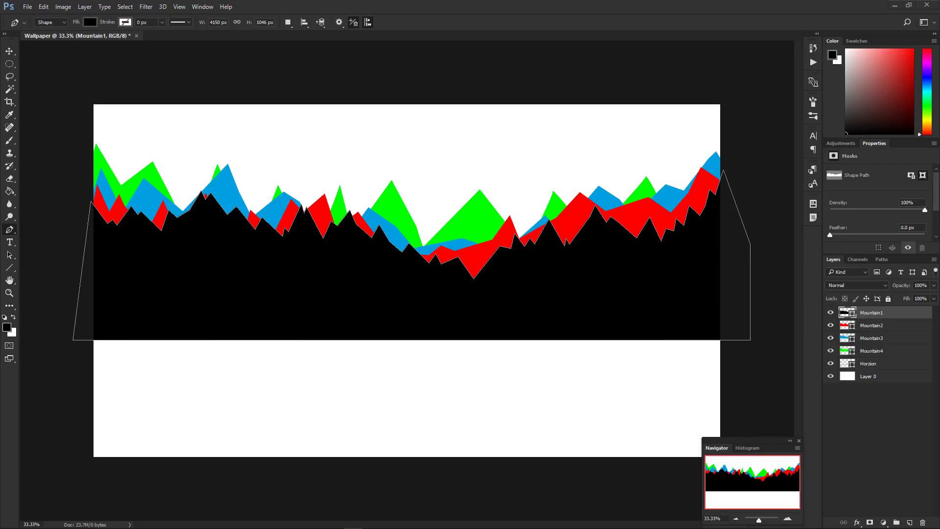
key(alt+Tab)
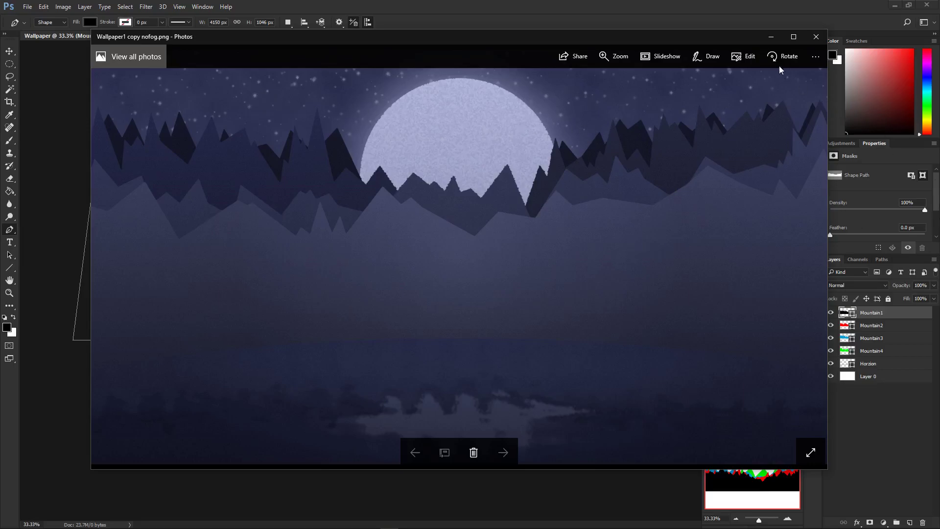
click(771, 35)
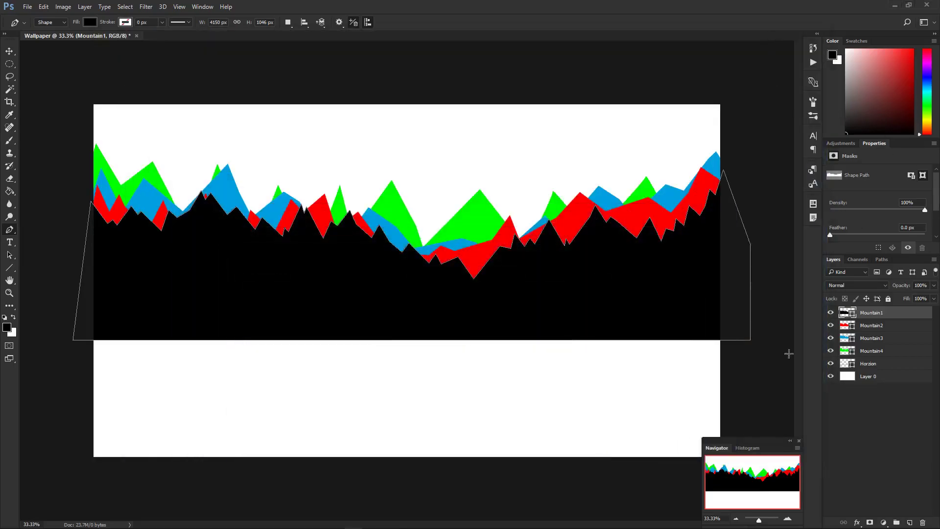
Choose a muted medium blue as the foreground colour and activate the Paint Bucket tool
click(908, 352)
click(894, 317)
drag(928, 88, 933, 83)
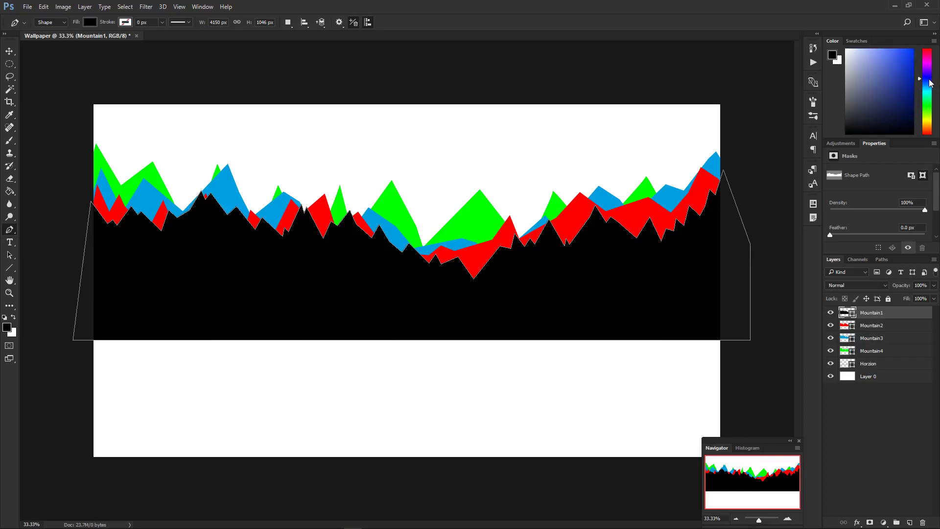
drag(897, 91, 872, 81)
key(g)
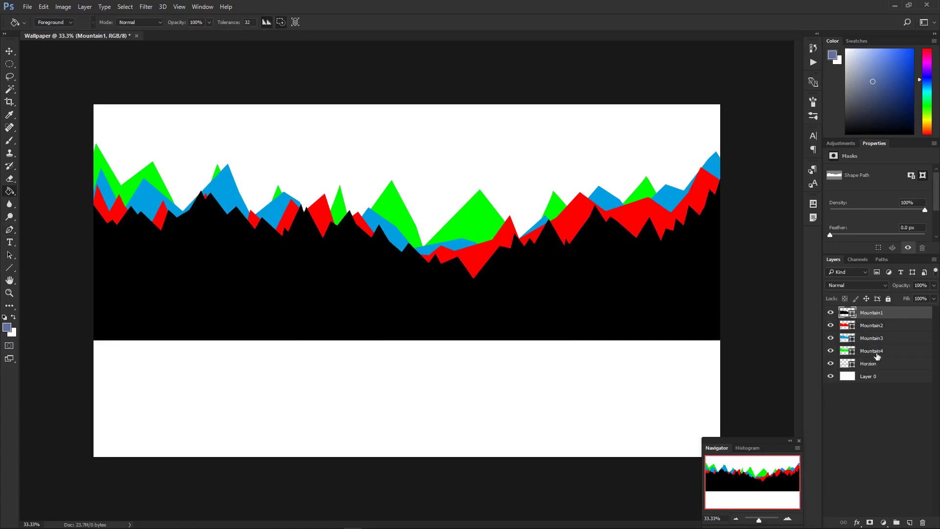
Create a new layer group above the mountain layers and name it "Raw mountians"
click(897, 522)
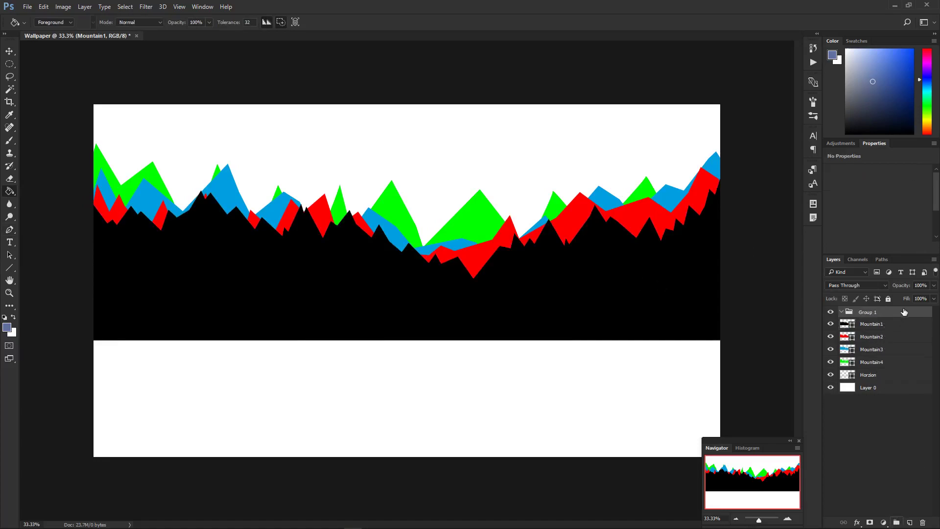
double_click(871, 312)
click(903, 428)
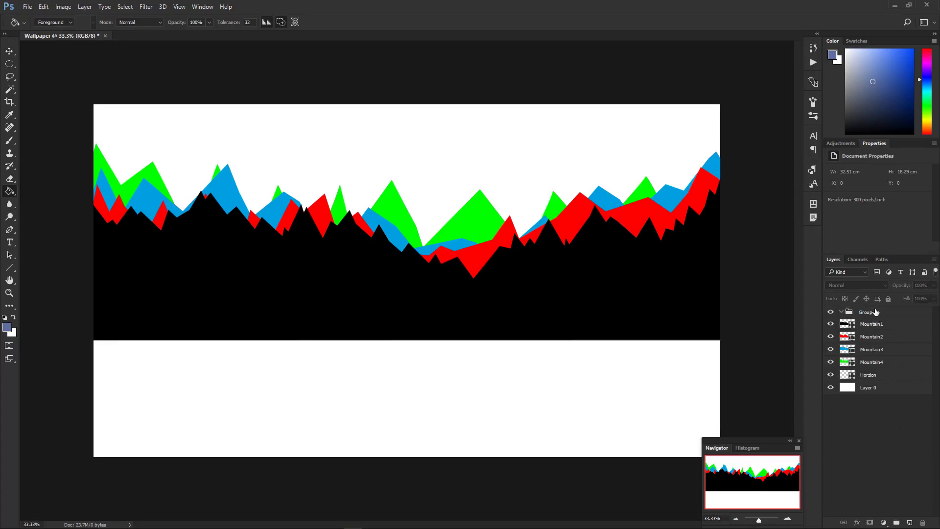
double_click(872, 312)
text(Raw)
key(Return)
double_click(871, 313)
key(BackSpace)
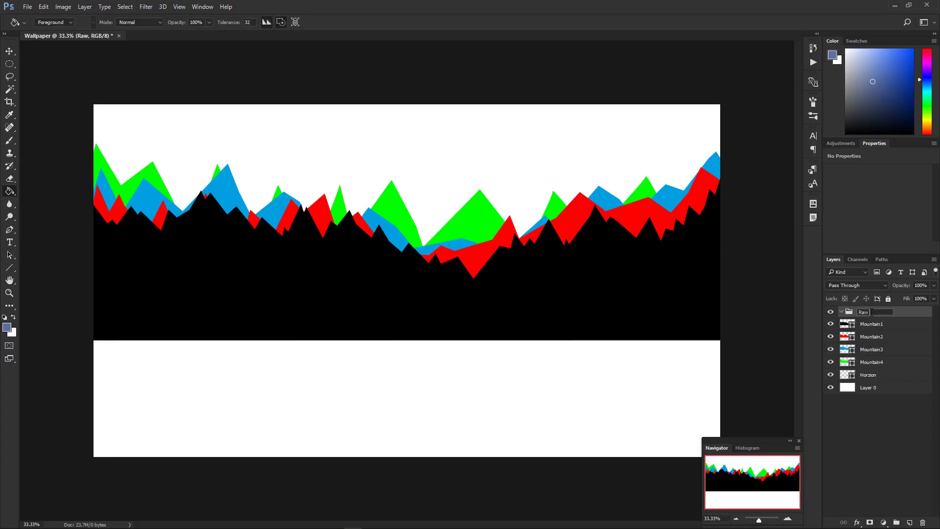
key(Return)
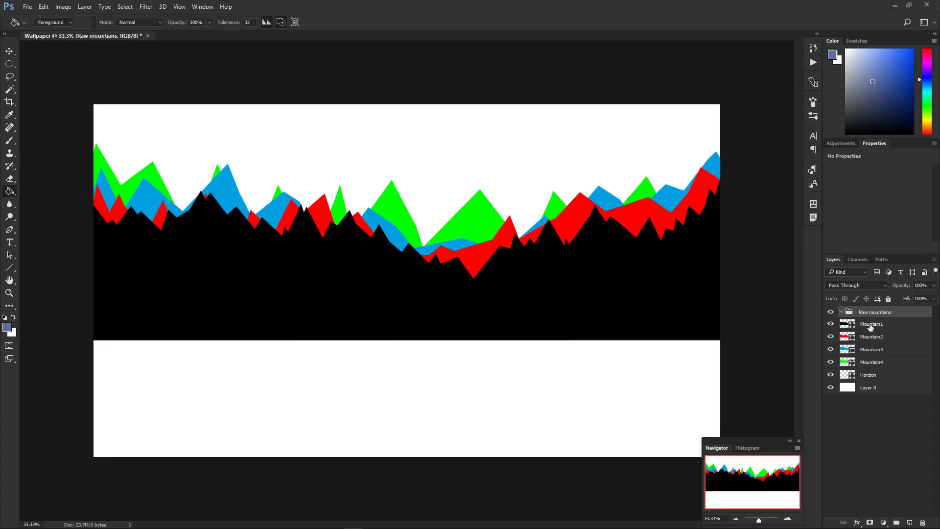
Move the layers Mountain1 through Mountain4 into the Raw mountians group and collapse it
click(871, 325)
shift+click(878, 363)
drag(882, 341, 876, 313)
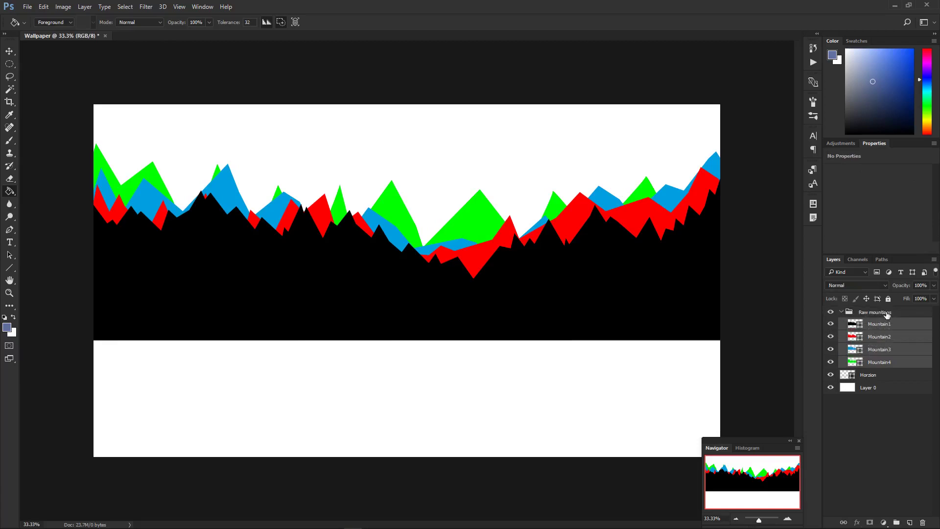
click(842, 311)
Duplicate the Raw mountians group under the name "Mountains"
right_click(865, 316)
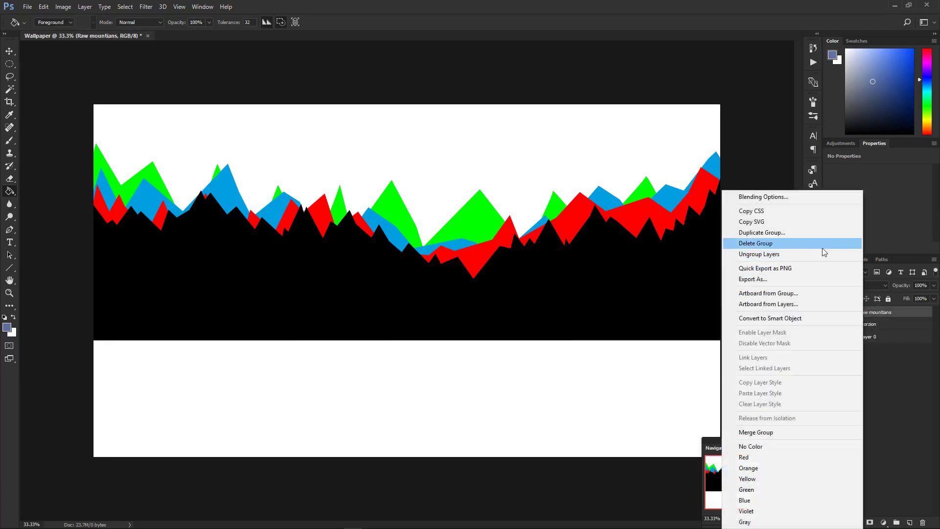
click(823, 235)
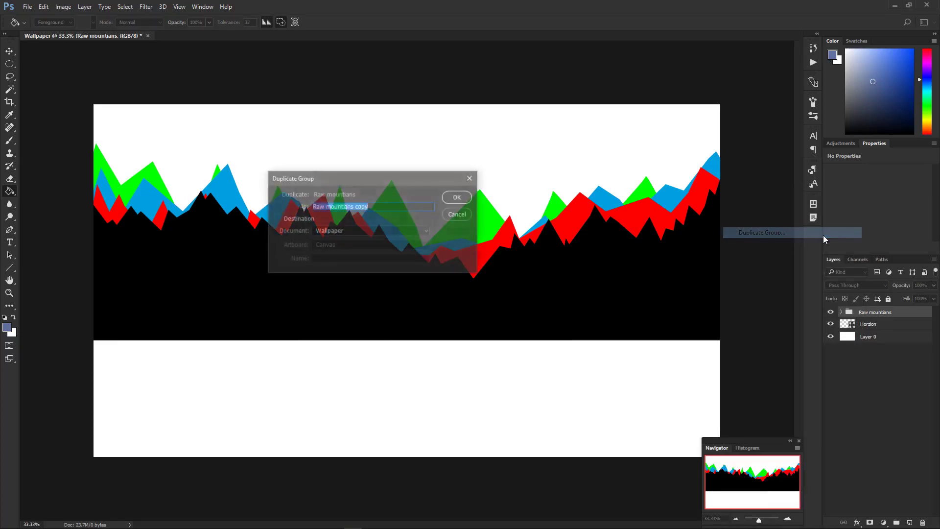
text(Mountains)
click(458, 197)
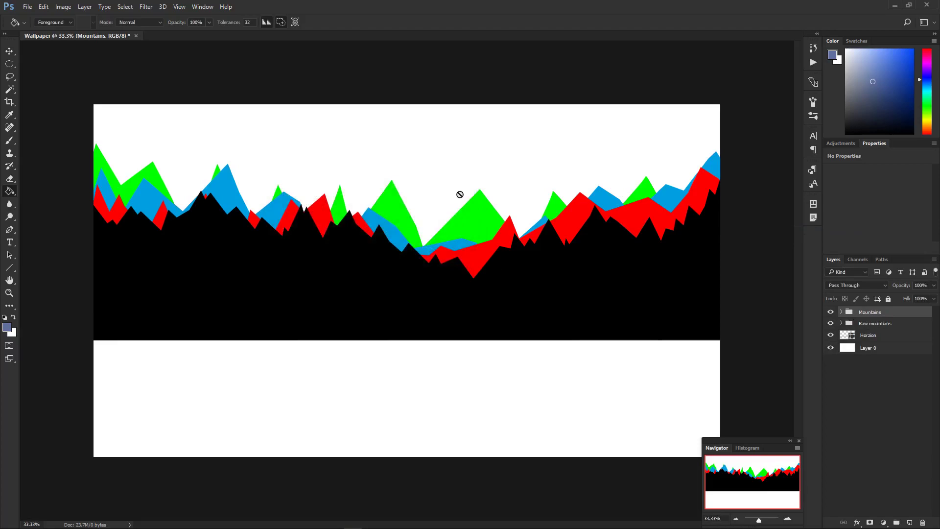
Hide the original Raw mountians group and leave it collapsed
click(830, 323)
click(841, 324)
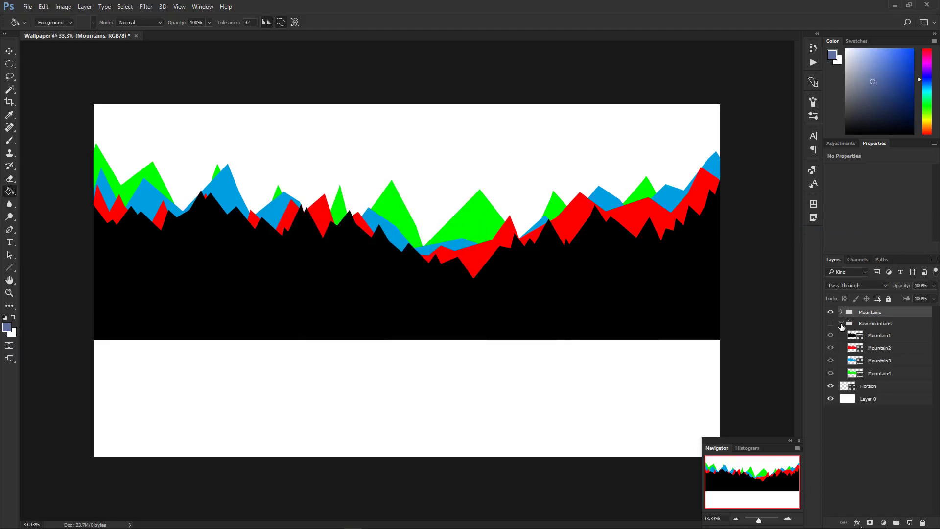
click(831, 323)
click(833, 323)
click(832, 323)
click(833, 323)
click(832, 323)
click(839, 323)
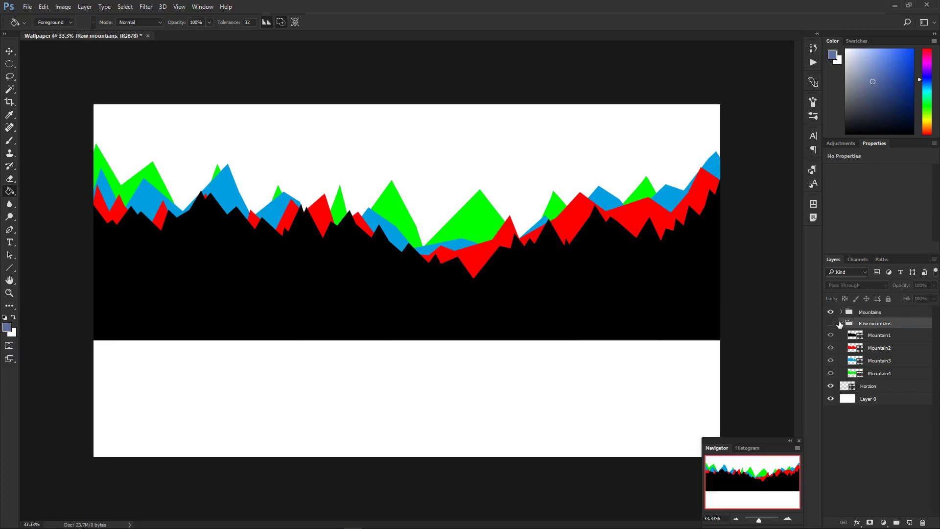
click(840, 323)
Rasterize the shape layers Mountain1 through Mountain4 inside the Mountains group
click(840, 312)
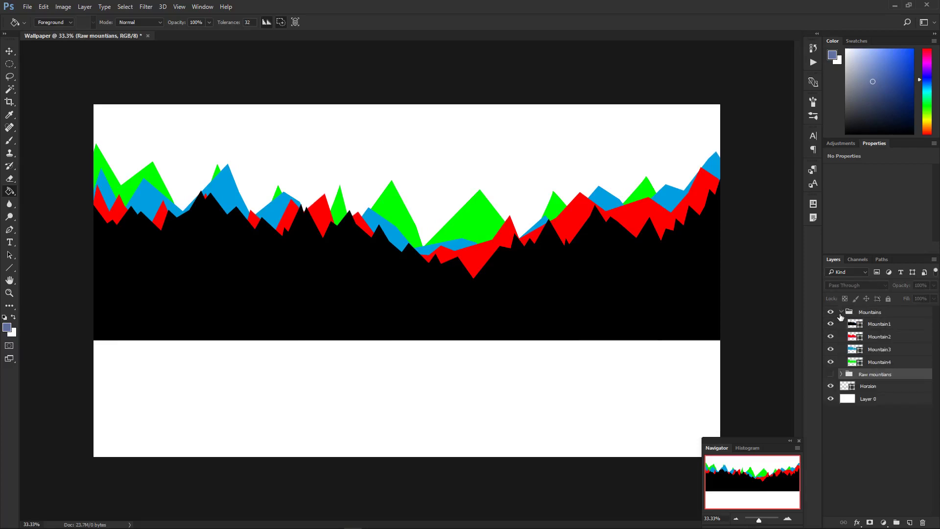
click(883, 323)
shift+click(886, 368)
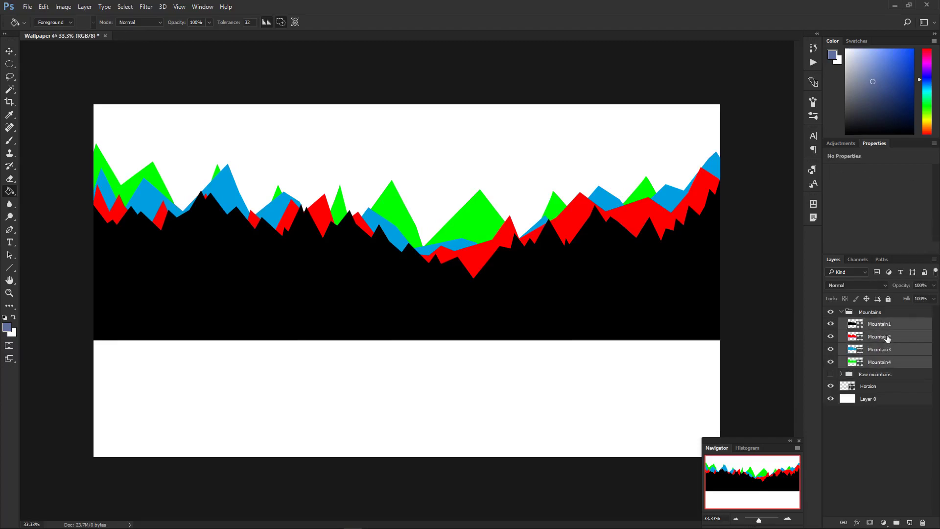
right_click(888, 339)
click(810, 218)
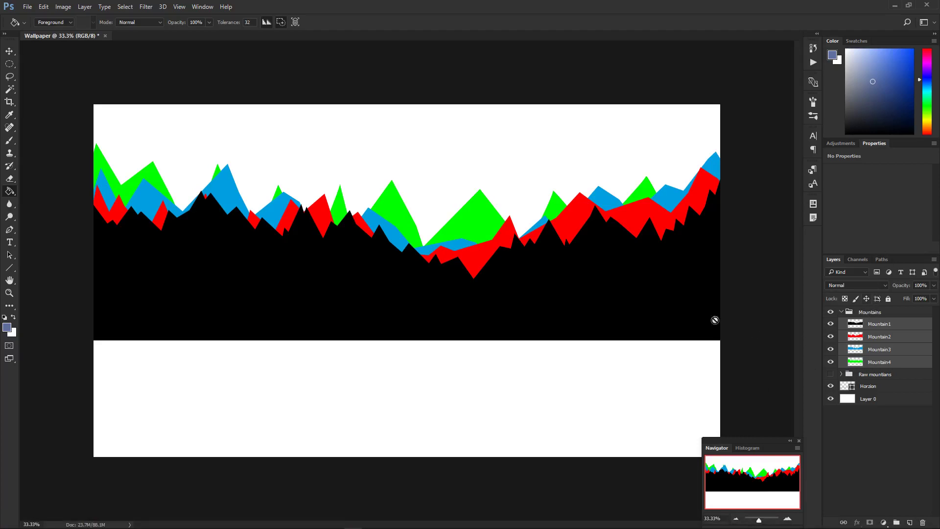
Fill Mountain1 with the muted blue and Mountain2 with a darker shade of the same blue
click(890, 324)
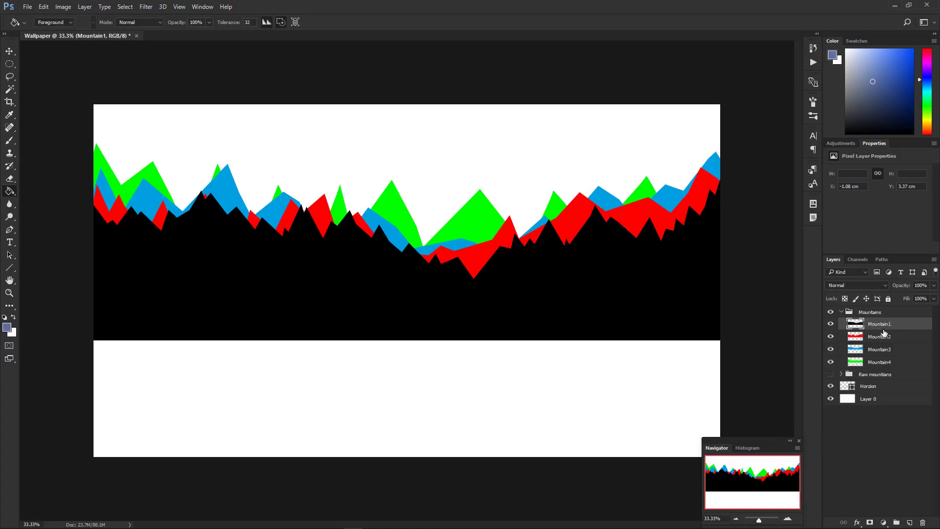
click(556, 274)
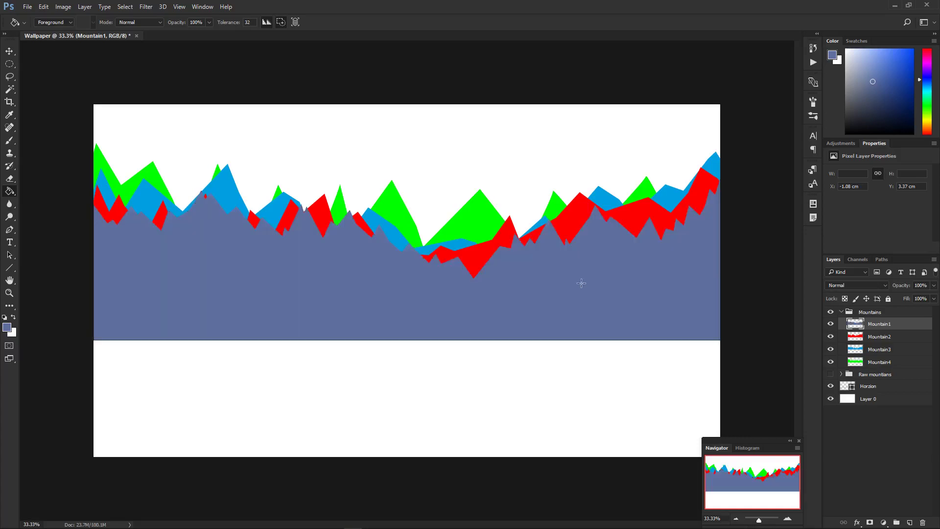
click(879, 337)
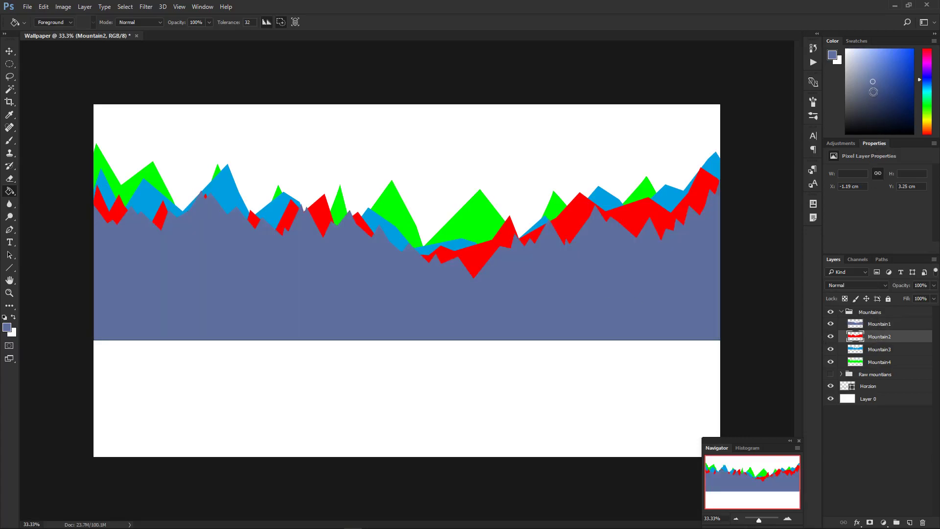
click(873, 97)
click(639, 220)
Fill Mountain3 with a dark navy blue and the rearmost Mountain4 with an even darker navy
click(892, 350)
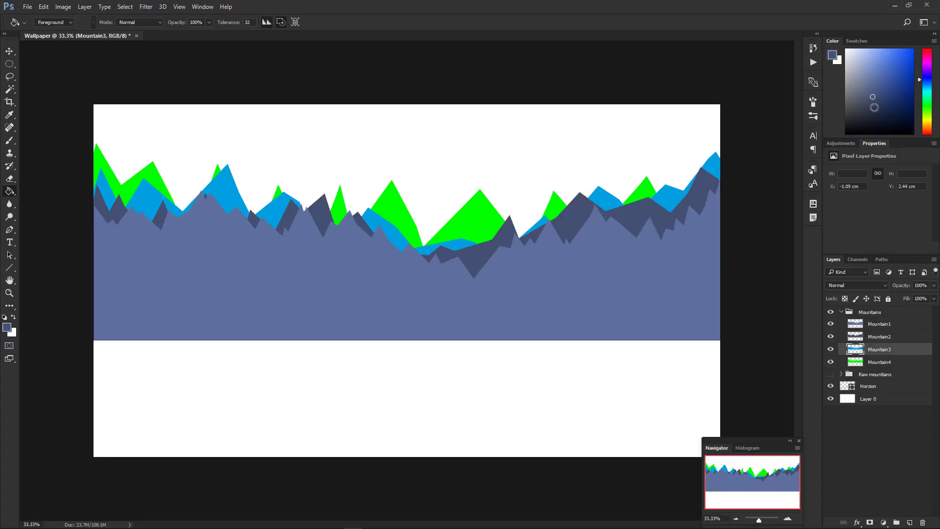
click(874, 108)
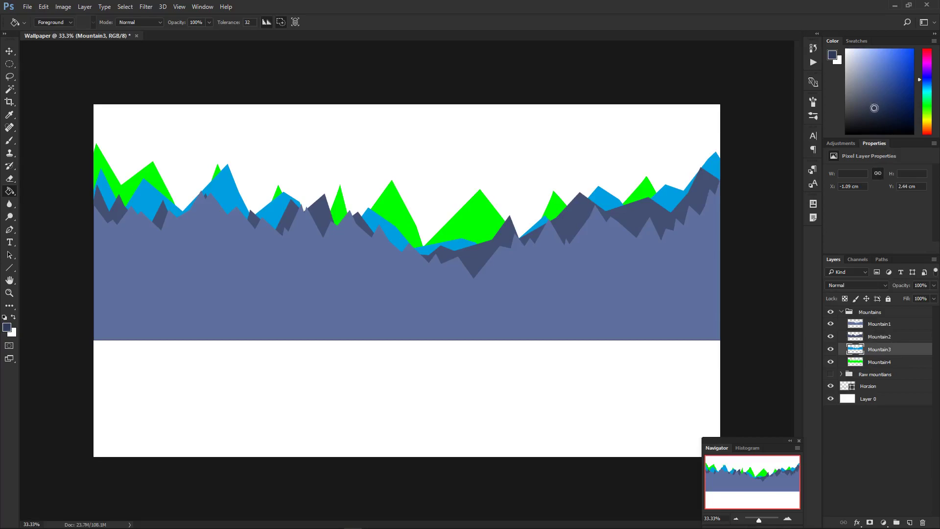
click(598, 197)
click(893, 364)
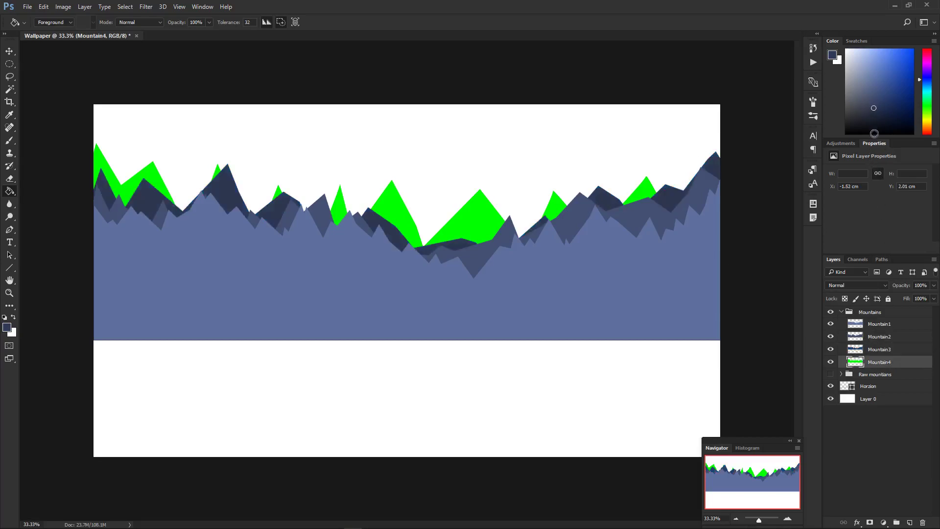
click(879, 117)
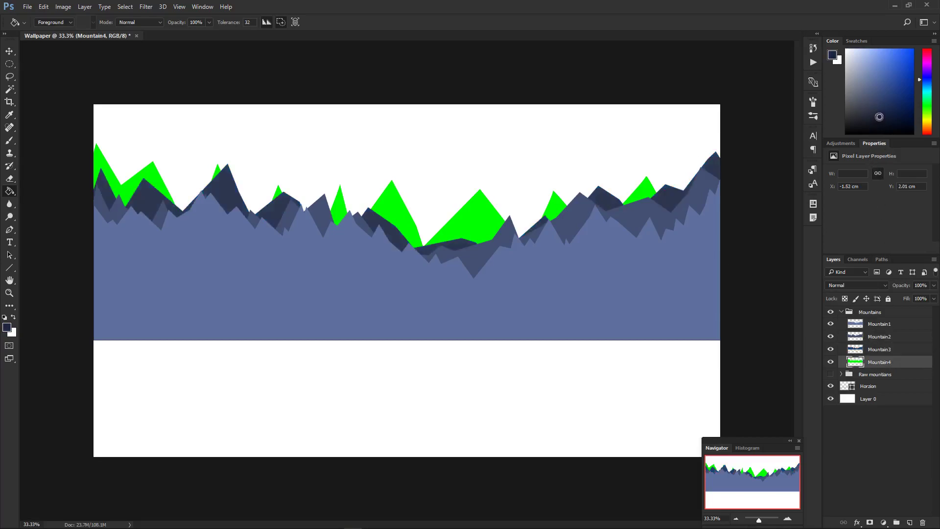
click(642, 186)
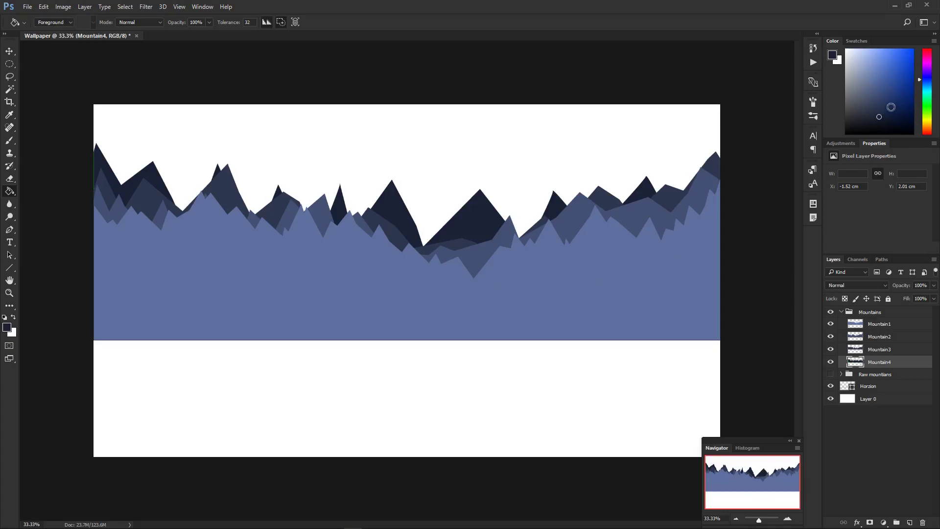
Try filling Mountain3 with a greyer, less saturated dark blue
click(867, 118)
click(876, 350)
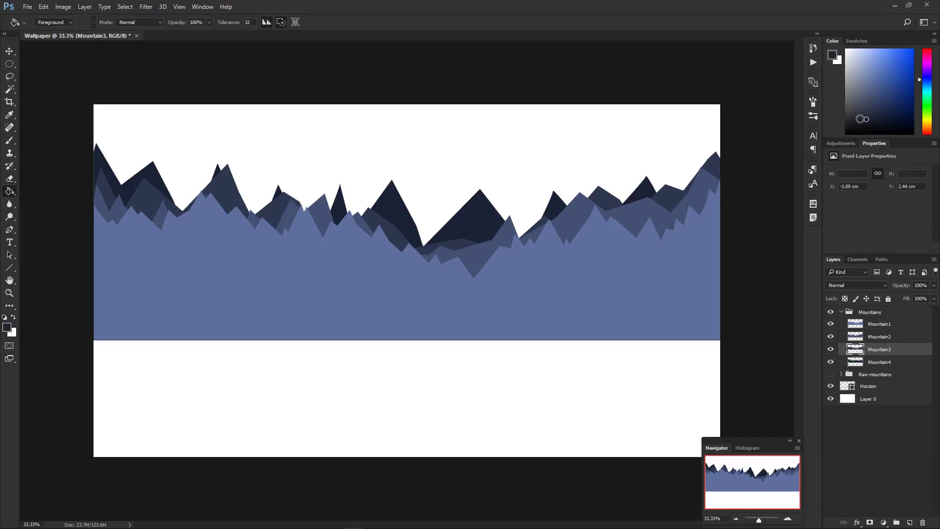
click(867, 108)
click(861, 108)
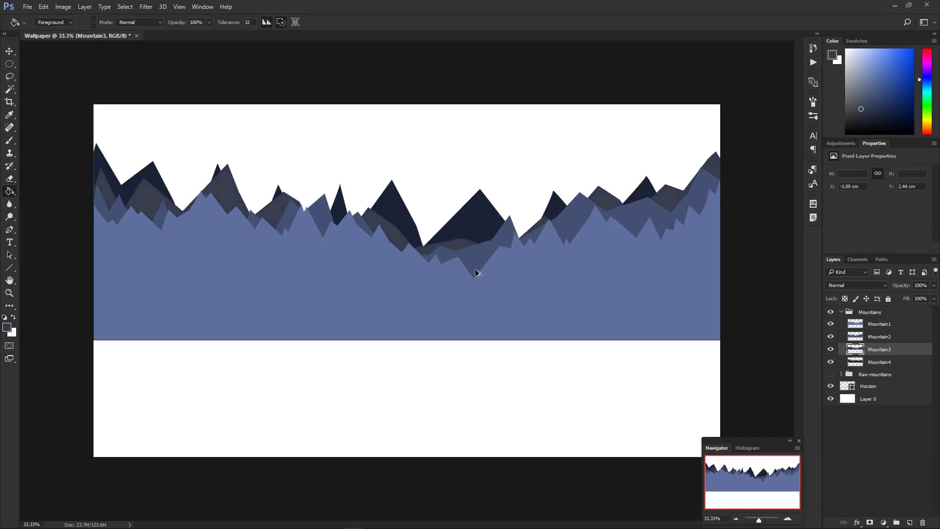
click(884, 363)
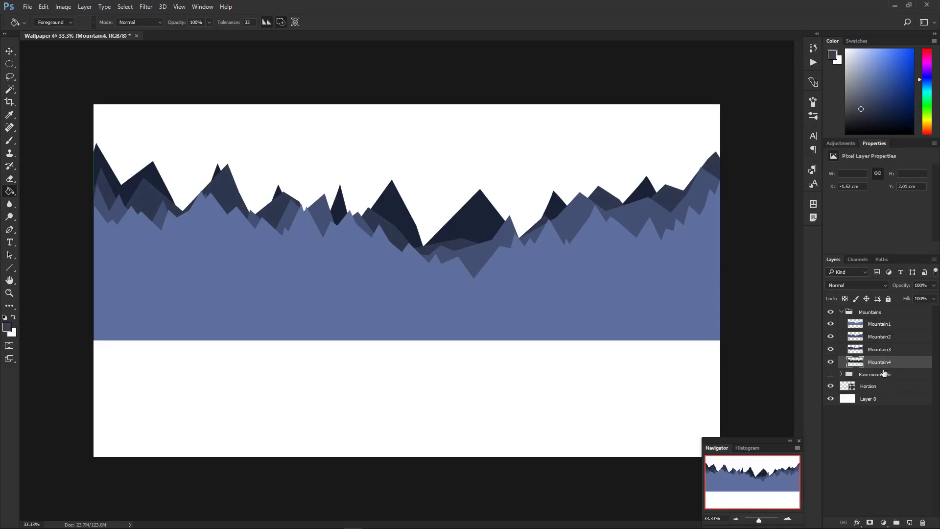
Darken the Mountain1 layer with Hue/Saturation by setting its lightness to -11
click(893, 324)
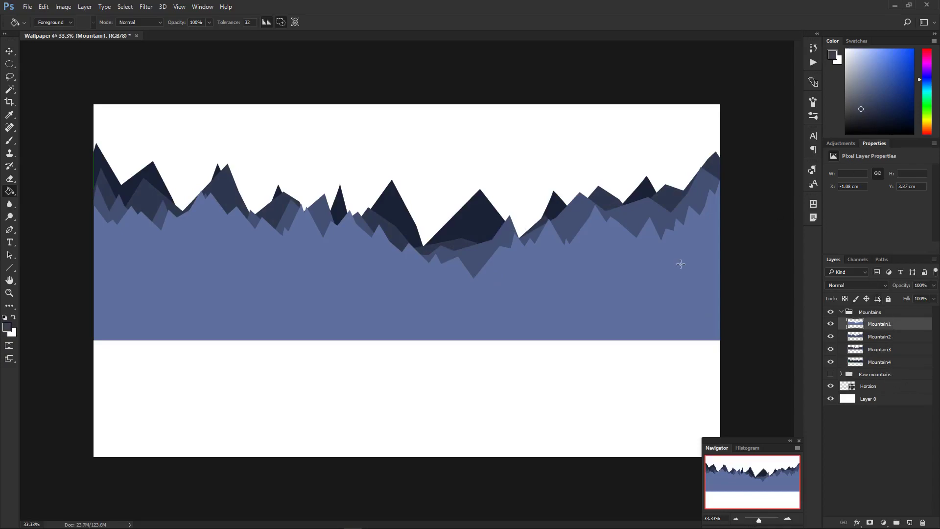
key(ctrl+u)
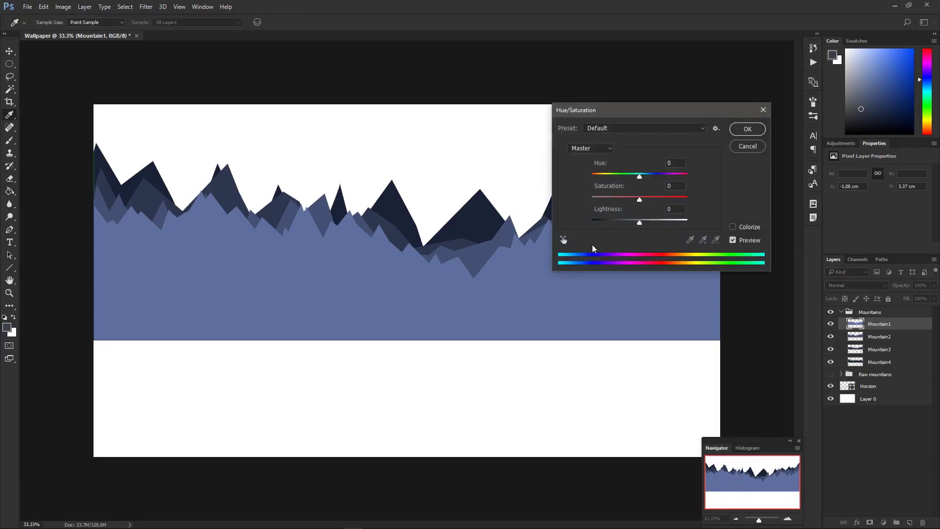
drag(639, 223, 634, 252)
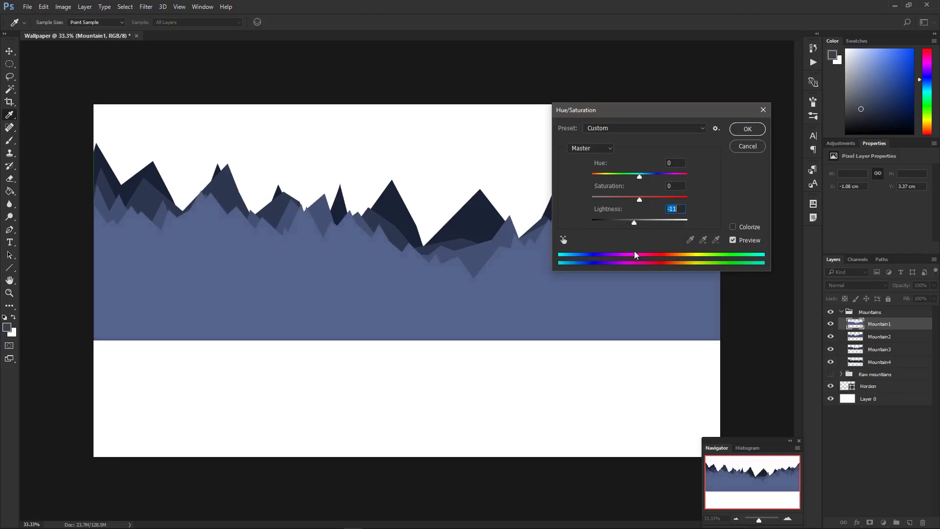
click(744, 130)
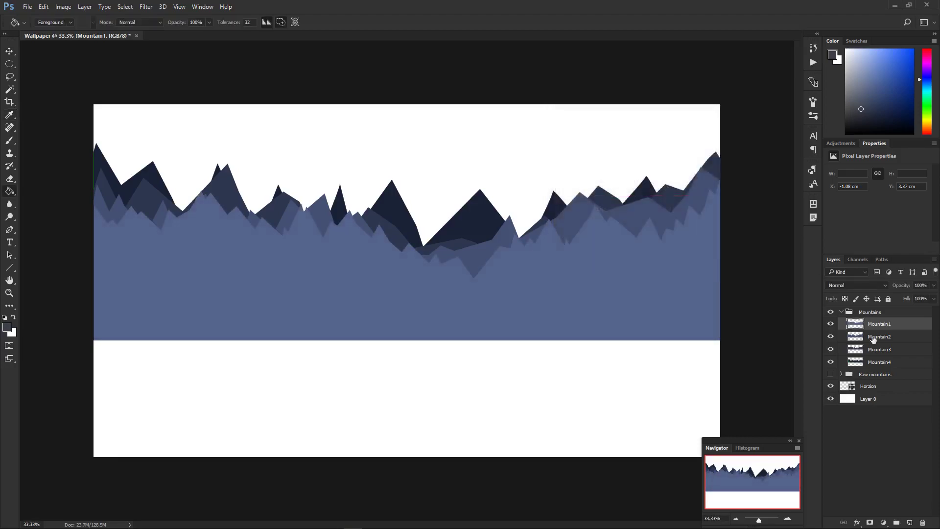
Darken Mountain2 with Hue/Saturation by setting its lightness to -8, and adjust Mountain3's lightness slightly in the same way
click(879, 336)
key(ctrl+u)
drag(641, 225, 638, 223)
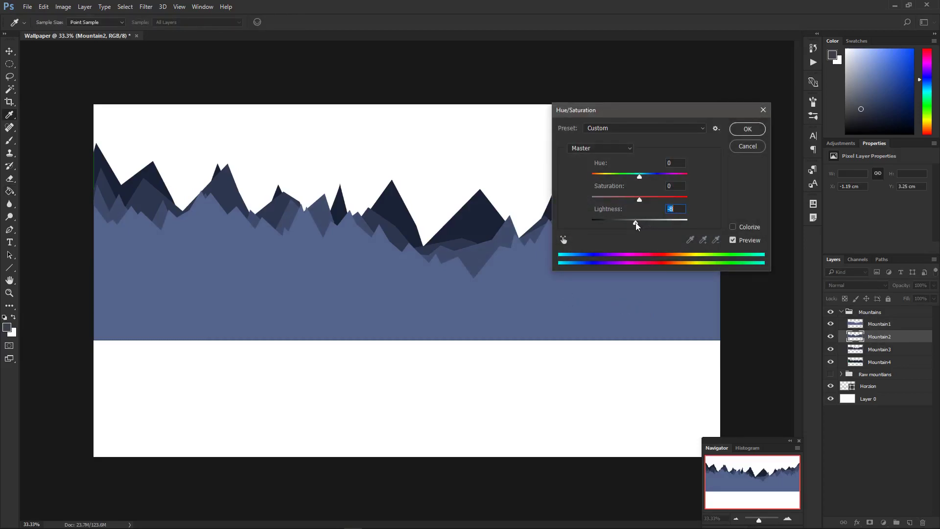
click(747, 129)
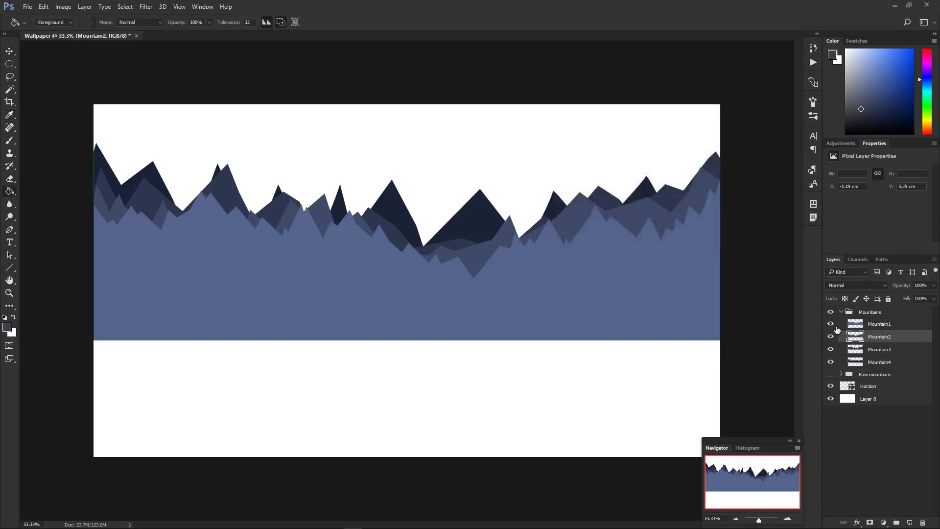
click(876, 349)
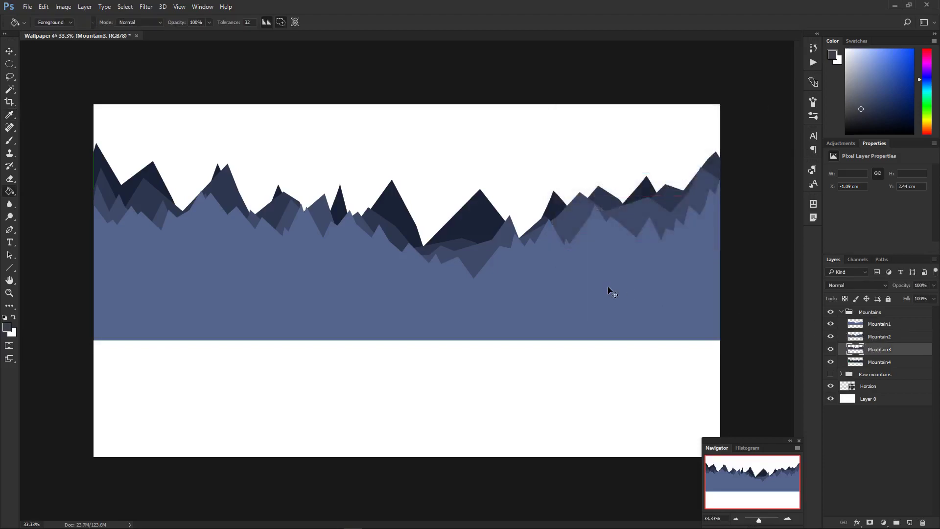
key(ctrl+u)
drag(639, 222, 640, 222)
click(745, 132)
key(g)
Free-transform Mountain1 to about 85% height by lowering its upper edge, and stretch Mountain2 to about 104% height
click(916, 324)
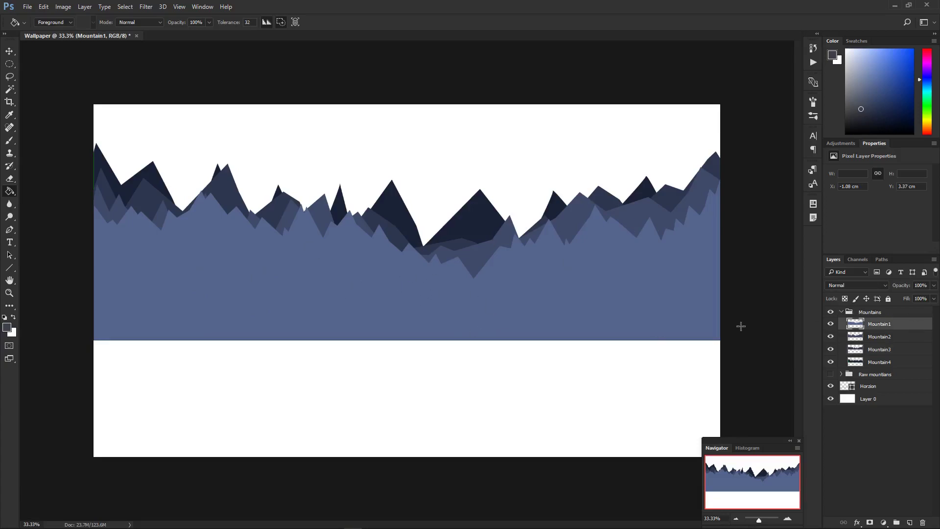
key(ctrl+t)
drag(408, 171, 411, 196)
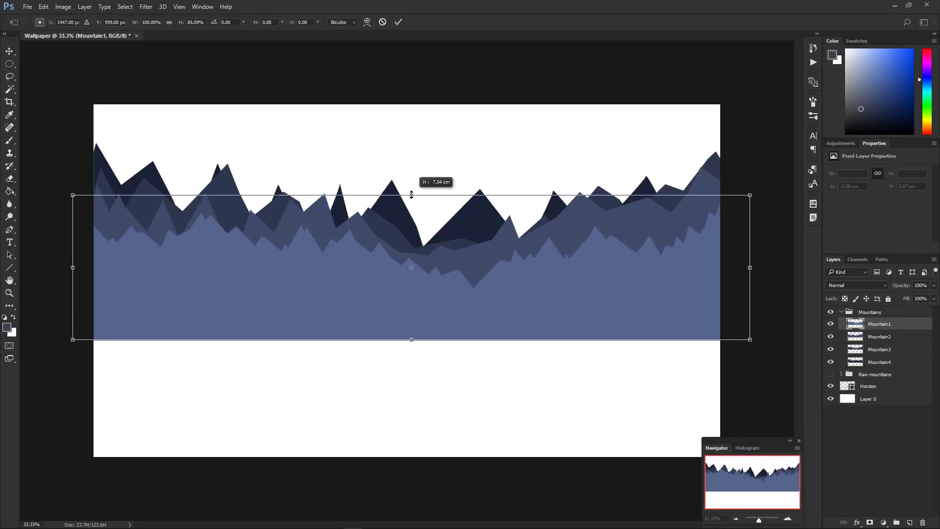
key(Return)
key(g)
click(902, 340)
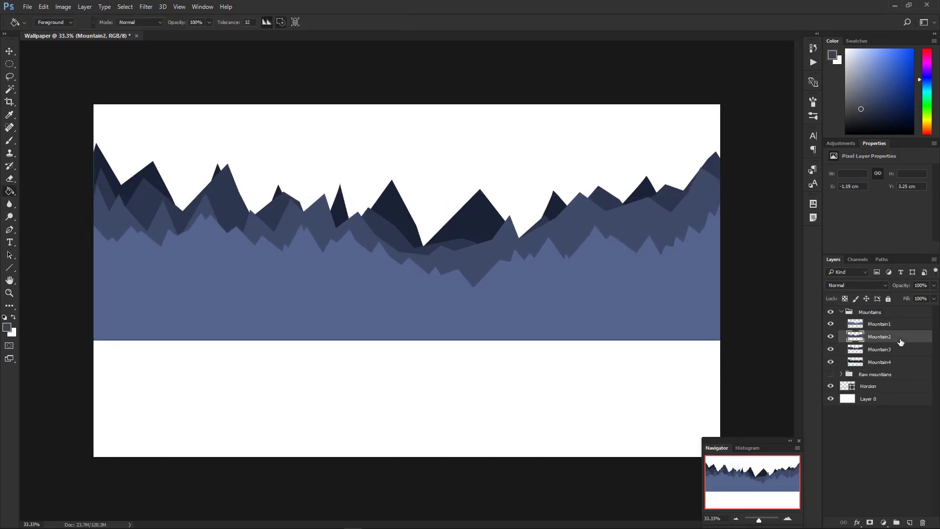
key(ctrl+t)
drag(412, 168, 421, 161)
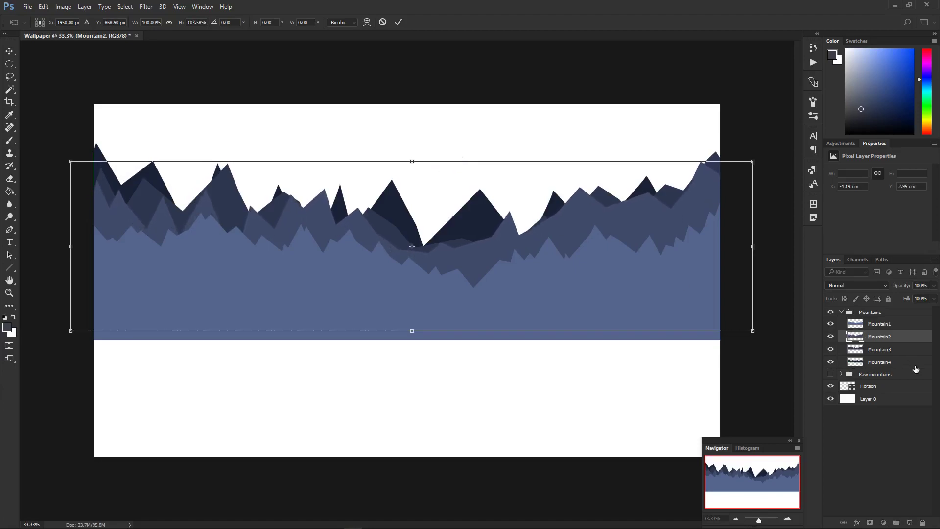
key(Return)
Stretch Mountain3 slightly upward and Mountain4 further upward with Free Transform so the rear peaks stand taller
click(893, 351)
key(ctrl+t)
mouse_move(413, 145)
mouse_down()
mouse_move(411, 124)
mouse_move(411, 139)
mouse_up()
key(Return)
click(872, 363)
key(ctrl+t)
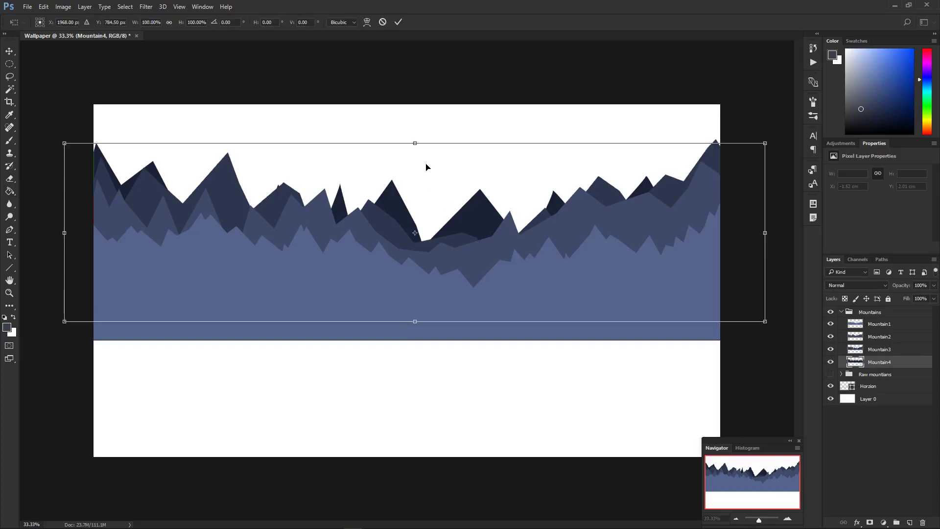
drag(415, 142, 417, 120)
key(Return)
Examine the mountain edges up close and the original shape layers inside the Raw mountians group
scroll(541, 263, up, 3)
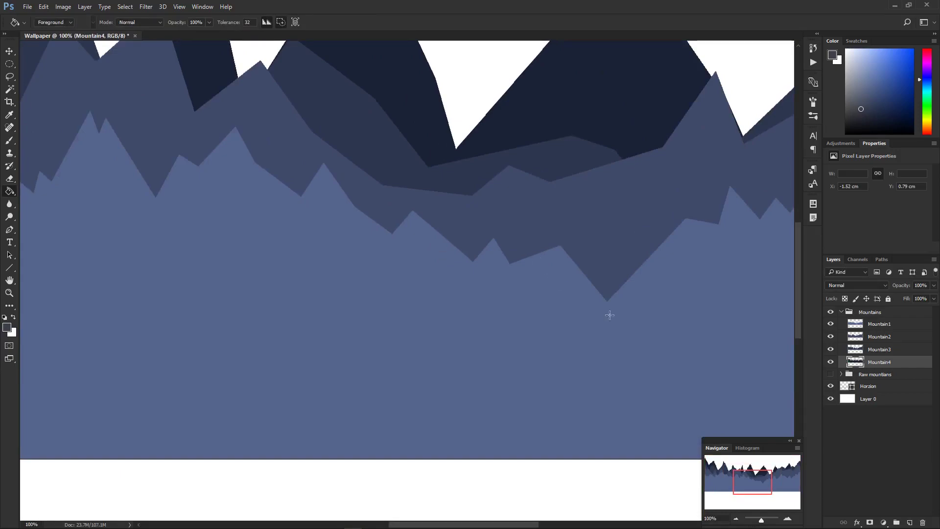
drag(751, 478, 794, 462)
click(885, 406)
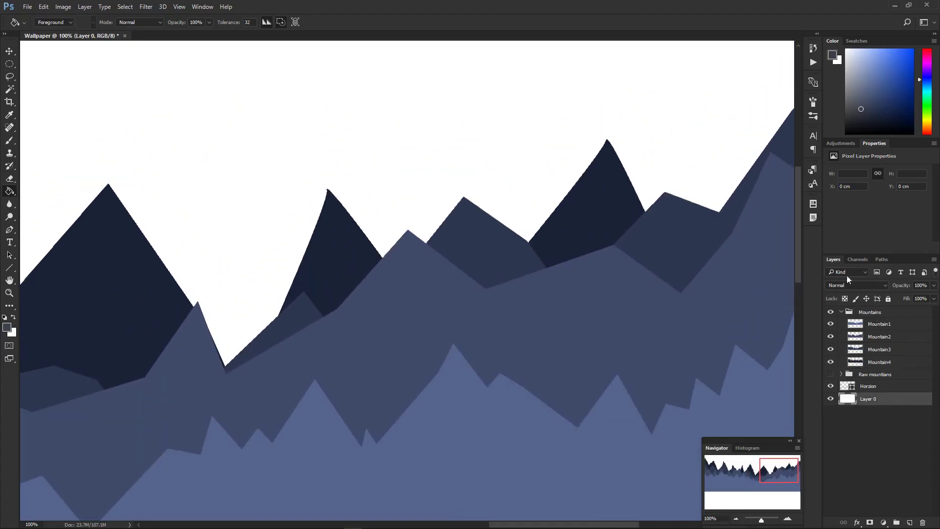
click(841, 375)
click(842, 374)
click(838, 376)
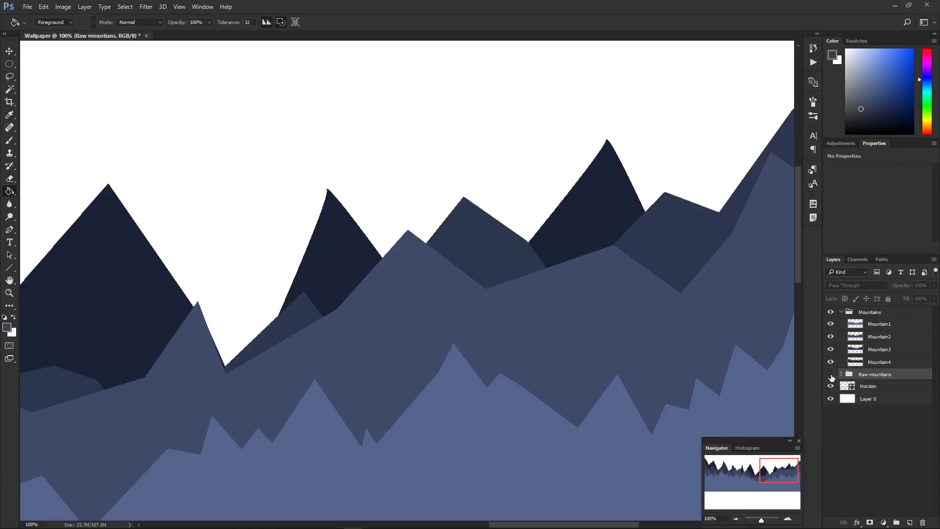
click(841, 374)
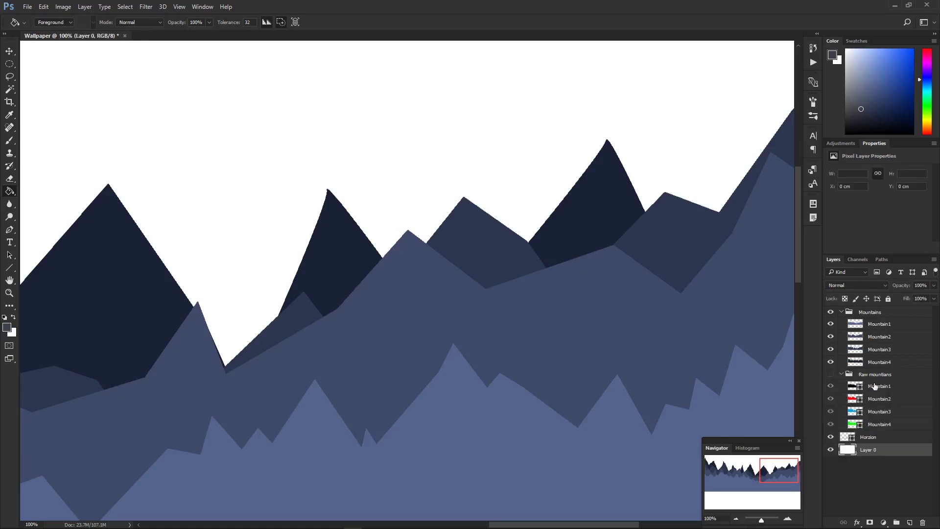
click(874, 386)
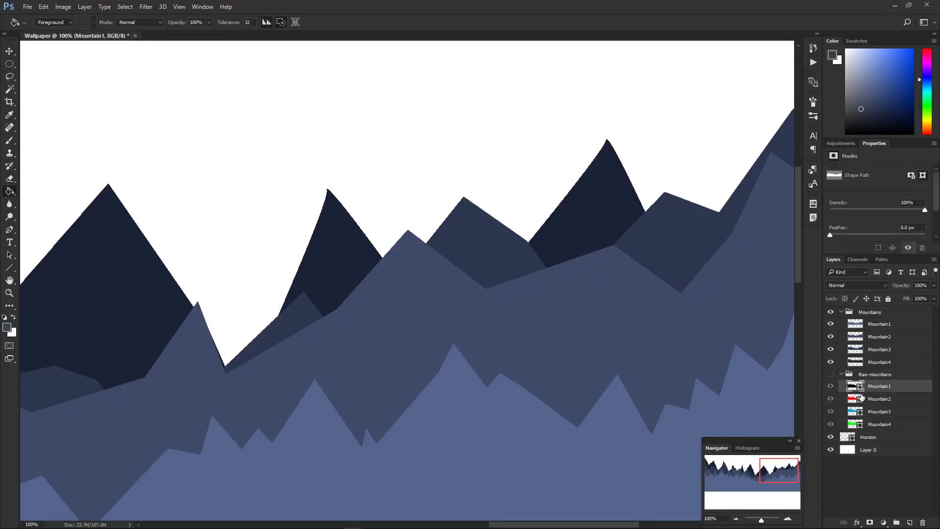
click(842, 374)
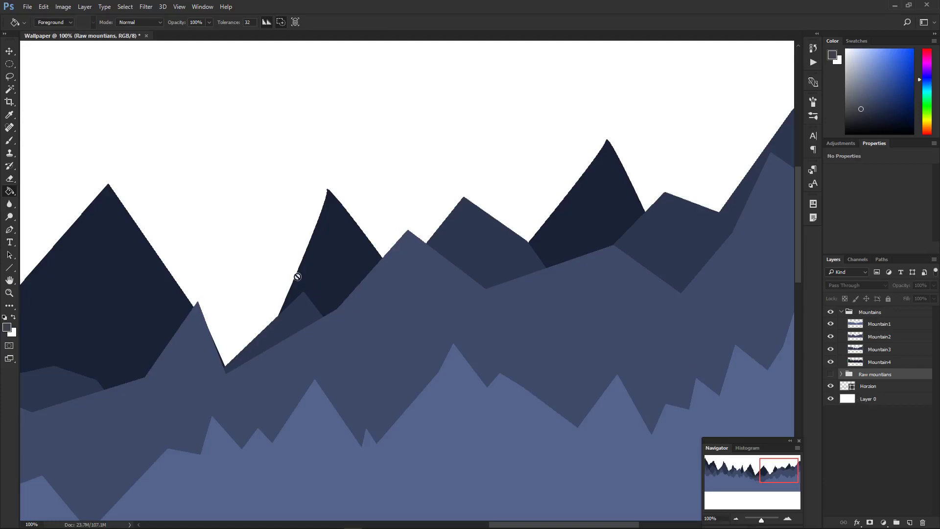
Fill the background Layer 0 with a muted purple
click(886, 401)
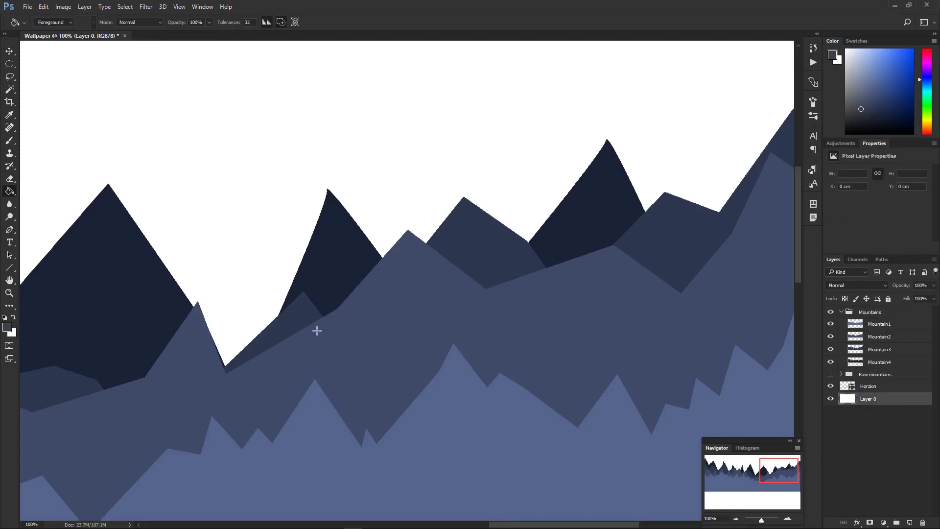
key(ctrl+minus)
key(ctrl+minus)
key(ctrl+minus)
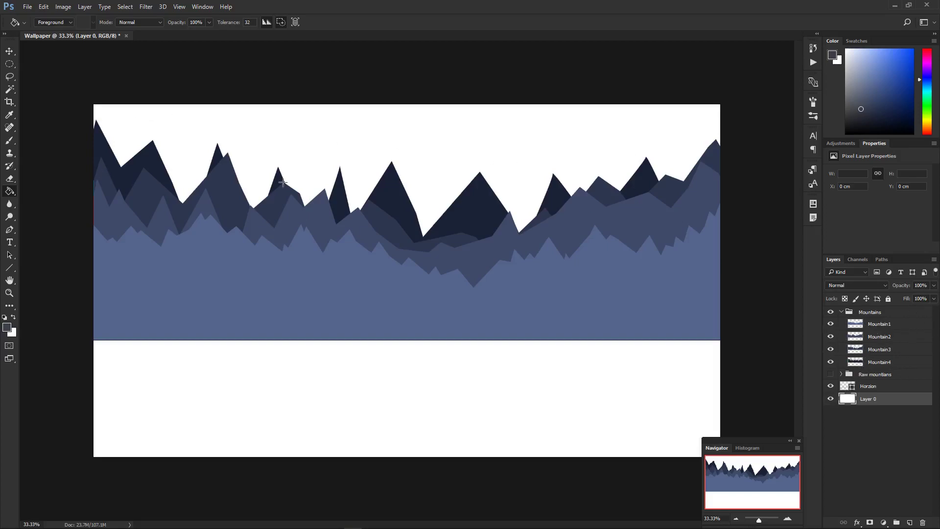
click(926, 78)
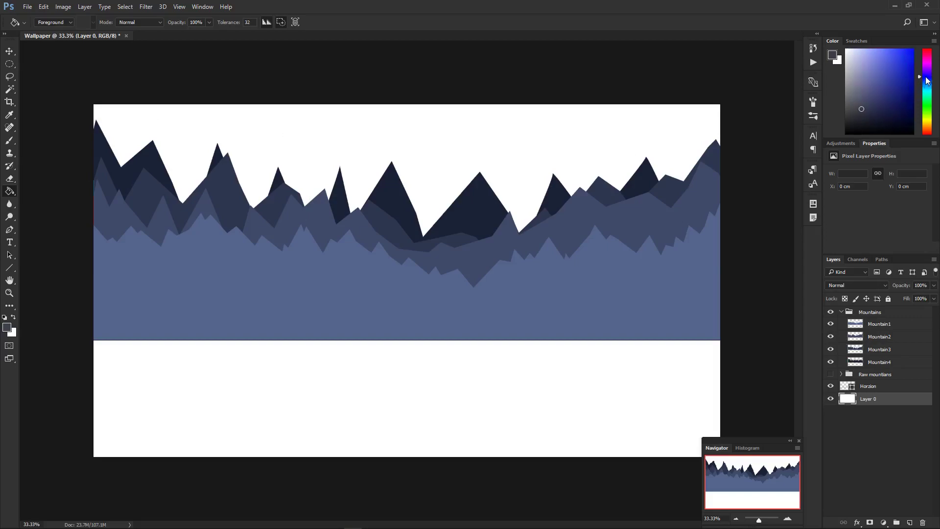
click(870, 99)
click(638, 364)
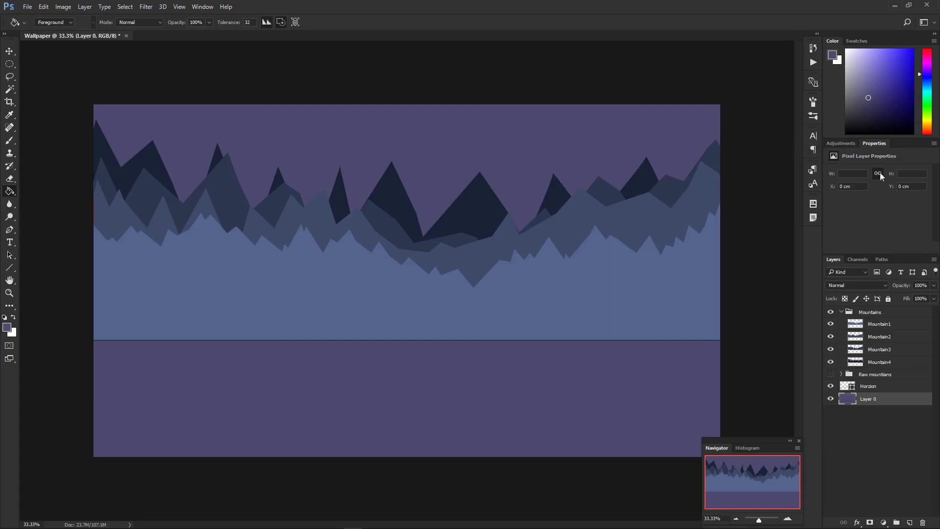
Delete the Mountains group together with its contents
click(884, 327)
shift+click(877, 362)
click(869, 313)
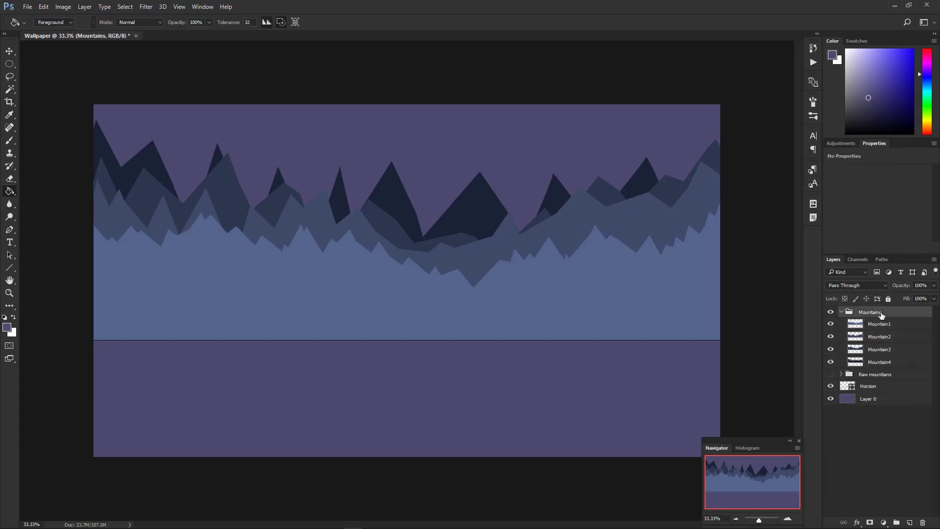
right_click(881, 315)
click(798, 243)
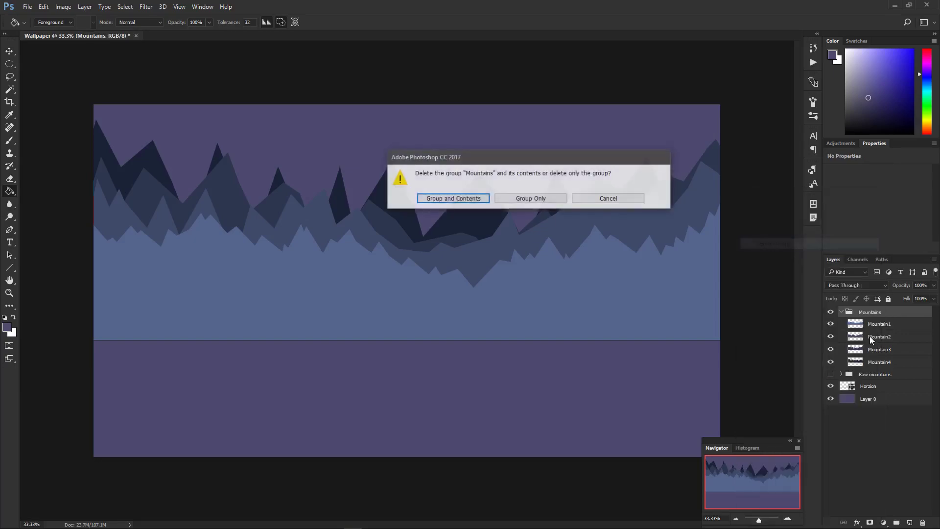
key(Return)
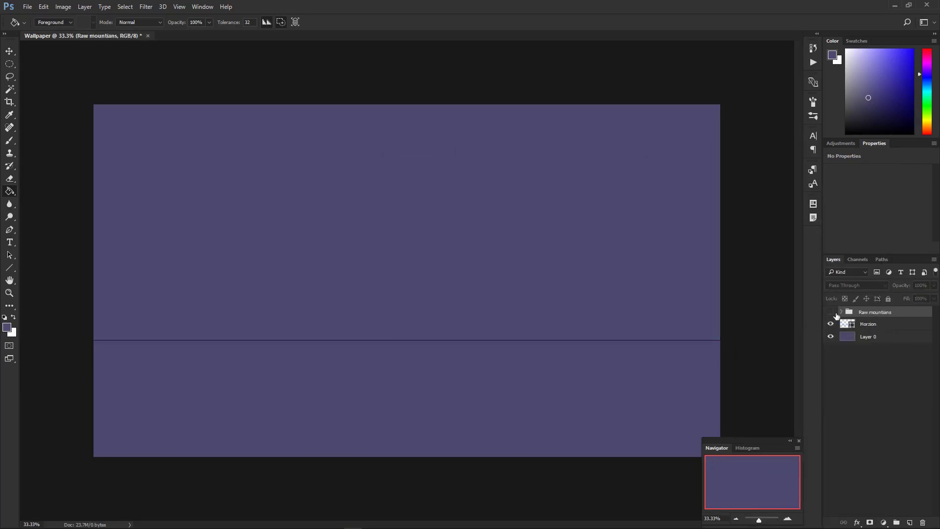
Duplicate the Raw mountians group as "mountains", make the copy visible and collapse the original group
click(840, 311)
right_click(888, 313)
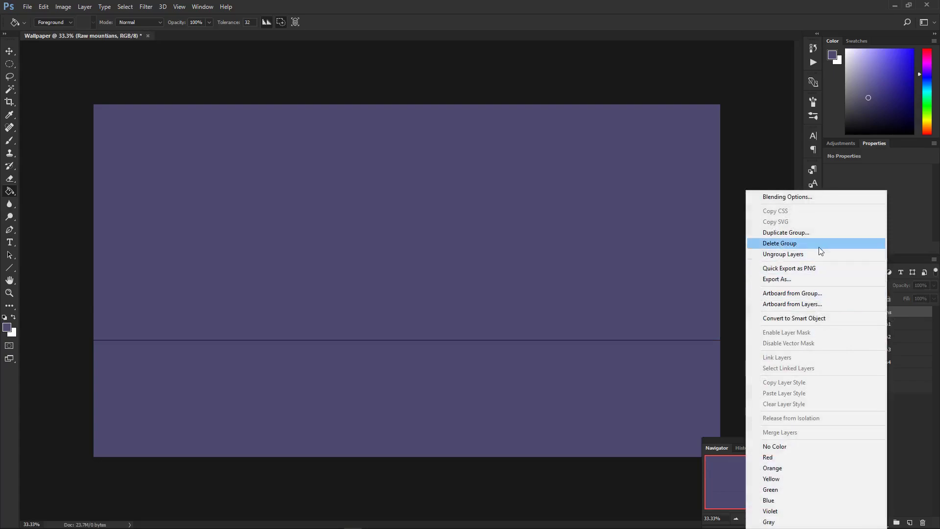
click(821, 235)
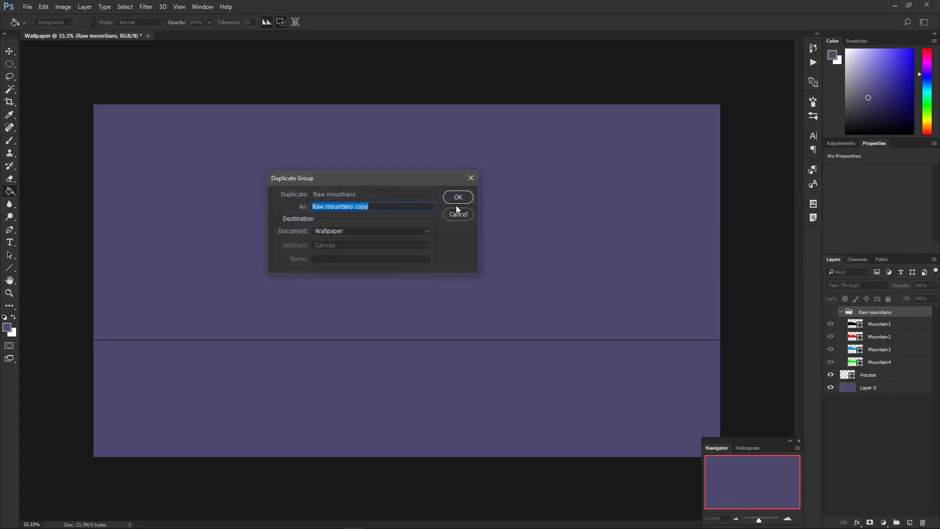
text(mountains)
click(456, 200)
click(850, 374)
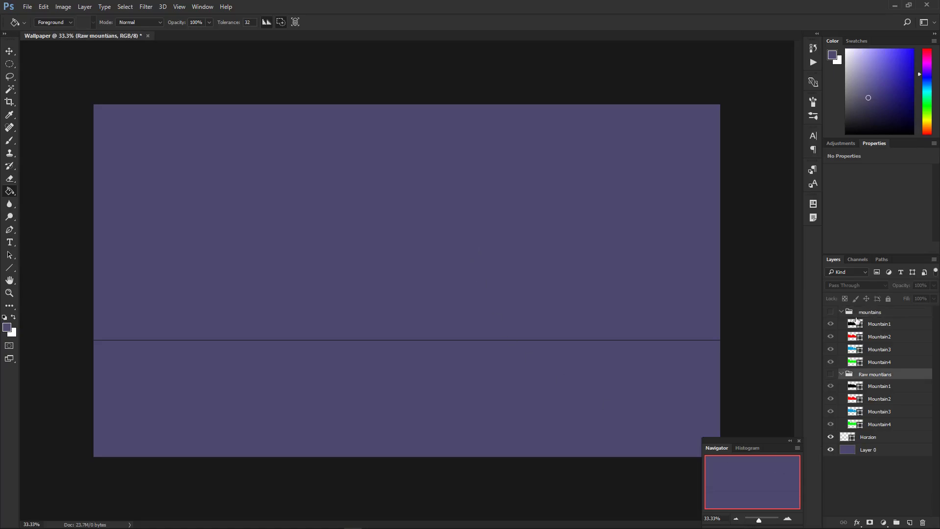
click(830, 312)
click(841, 374)
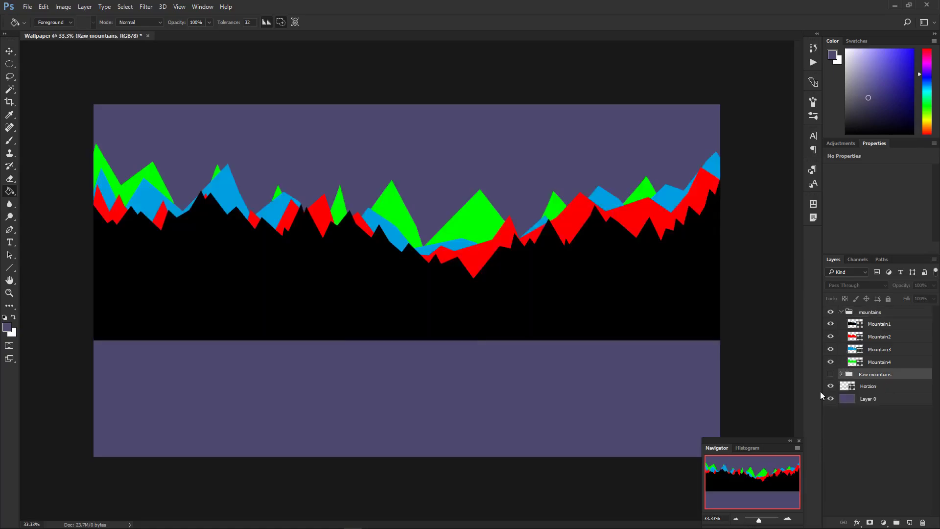
Shorten Mountain1 in the mountains group by lowering its upper edge, and slightly adjust Mountain2's height with Free Transform
click(875, 363)
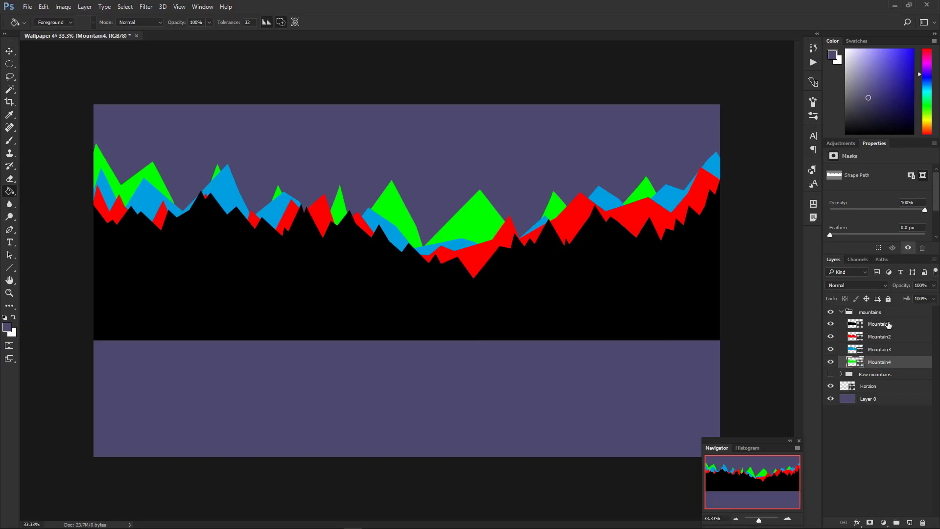
click(887, 324)
key(ctrl+t)
drag(412, 167, 417, 198)
key(Return)
click(896, 338)
key(ctrl+t)
drag(412, 167, 412, 137)
key(Return)
Stretch the Mountain3 shape slightly upward and the rearmost Mountain4 shape further upward with Free Transform
click(885, 353)
key(ctrl+t)
key(Return)
key(g)
click(880, 361)
key(ctrl+t)
drag(415, 141, 416, 119)
key(Return)
Rasterize the four layers Mountain1 to Mountain4 in the mountains group
shift+click(884, 335)
shift+click(886, 323)
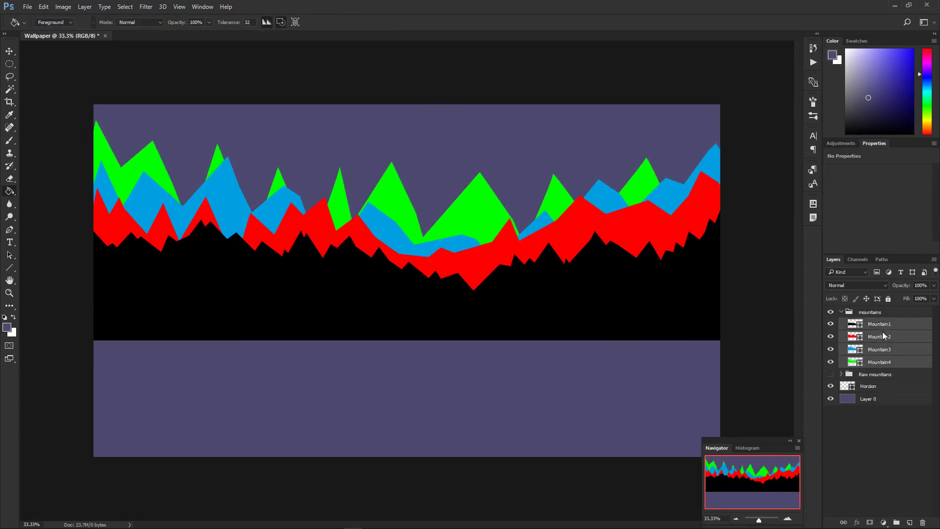
right_click(882, 331)
click(800, 212)
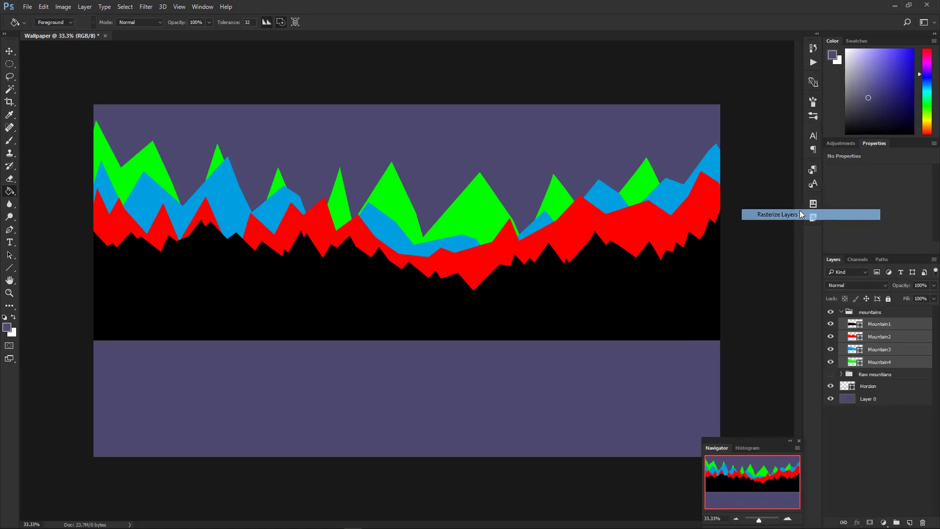
Fill the rasterized Mountain1 with a muted greyish blue and Mountain2 with a darker shade of that blue
click(883, 326)
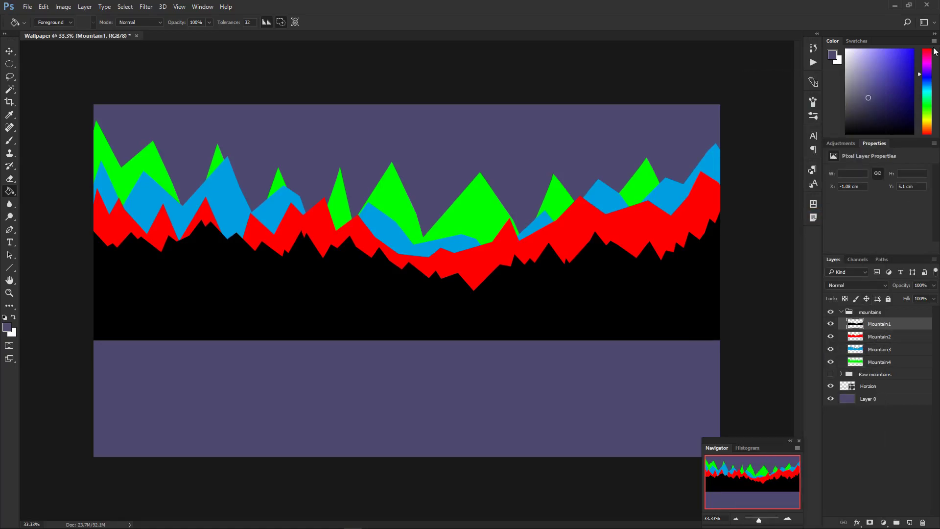
click(929, 80)
click(871, 93)
drag(871, 93, 869, 89)
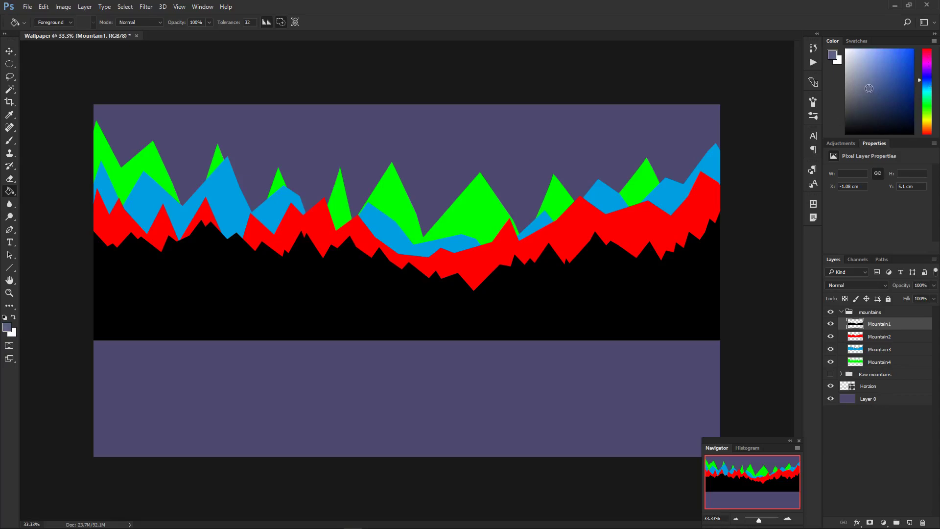
click(542, 282)
click(866, 337)
drag(876, 84, 872, 95)
click(612, 220)
Fill the rasterized Mountain3 with a dark slate blue and the rearmost Mountain4 with an even darker navy
click(874, 350)
click(876, 103)
click(615, 196)
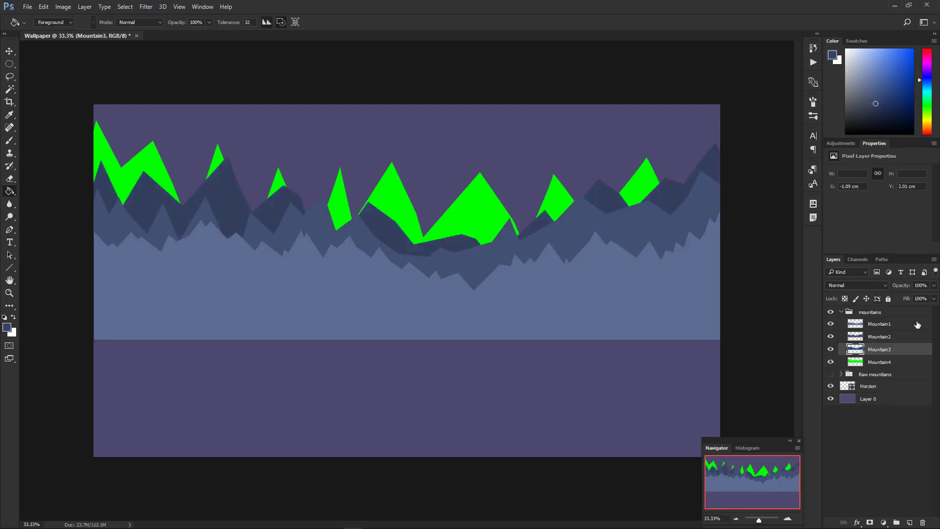
click(883, 362)
click(880, 112)
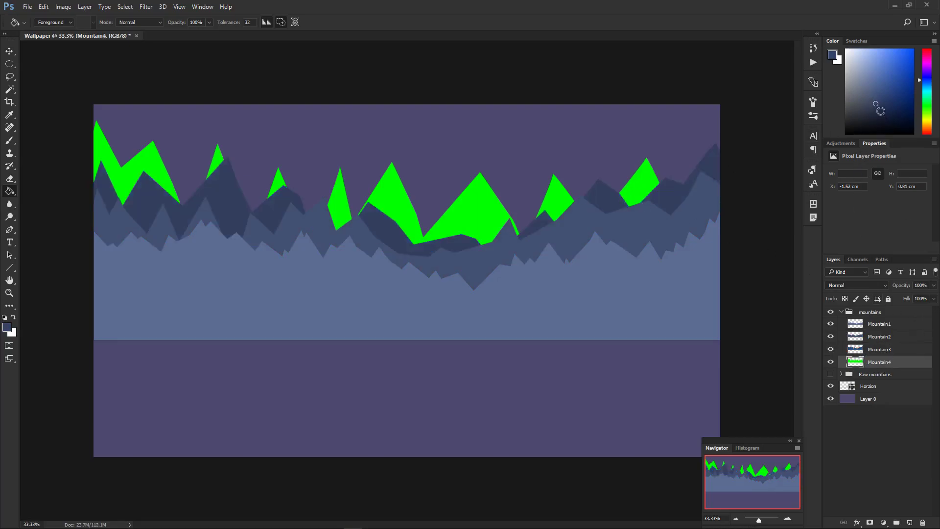
click(555, 195)
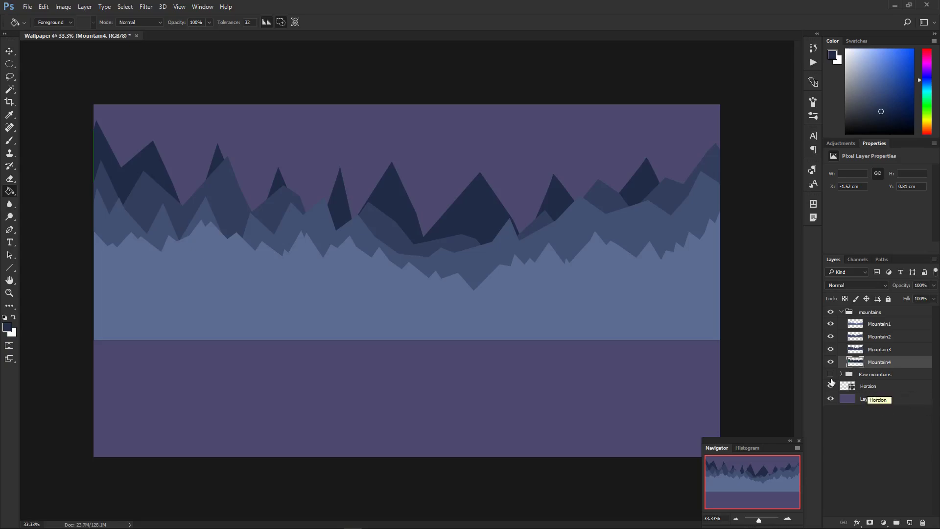
Fill the background Layer 0 with a dark indigo blue using the Paint Bucket
click(842, 312)
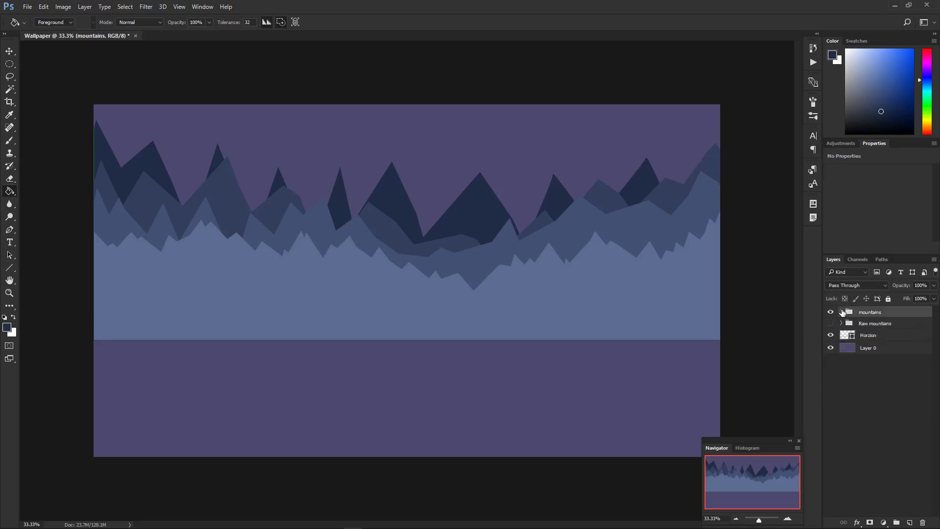
click(892, 347)
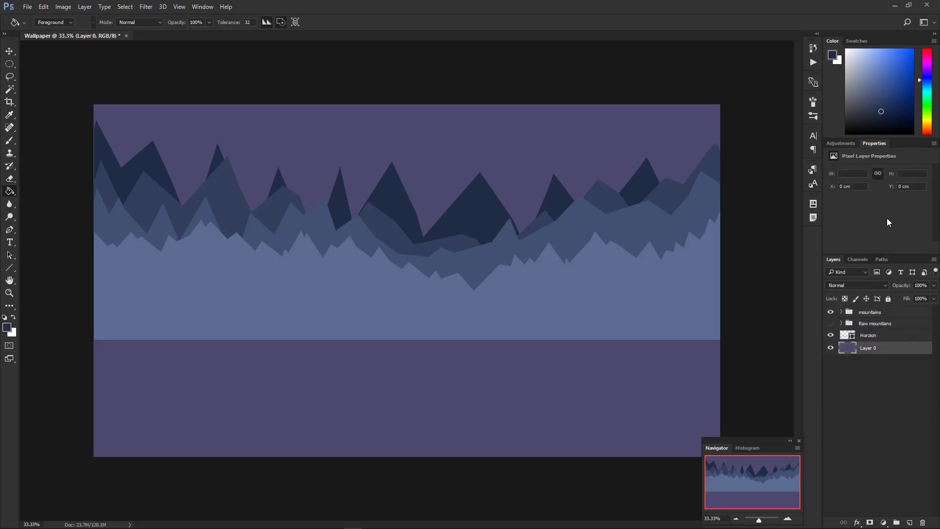
click(927, 77)
click(873, 96)
click(880, 100)
click(546, 159)
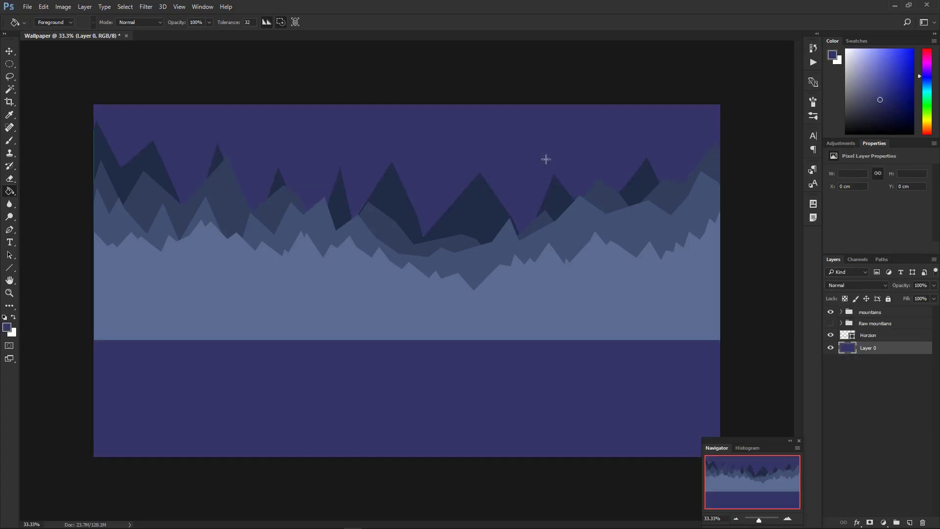
Refill Layer 0 with lighter and bluer shades, ending on a muted medium indigo blue
click(876, 88)
click(604, 129)
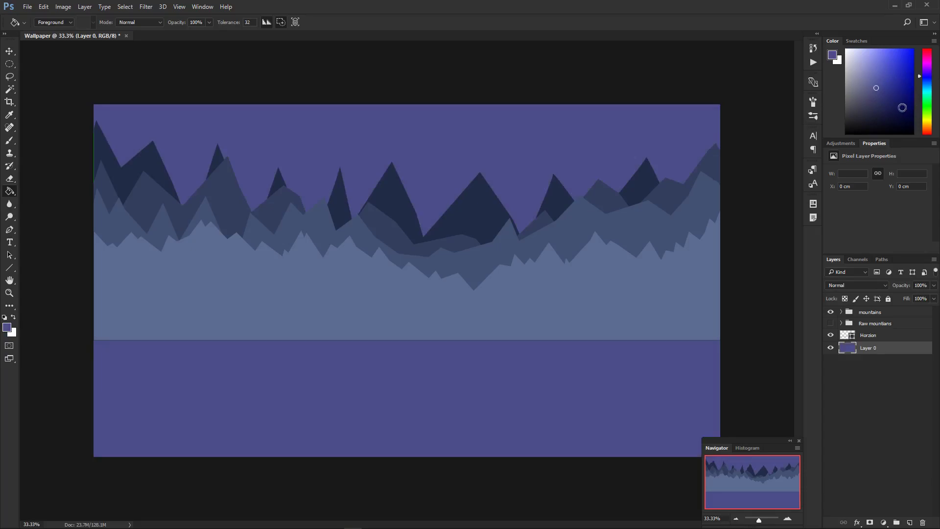
click(897, 101)
click(882, 90)
click(929, 79)
click(615, 147)
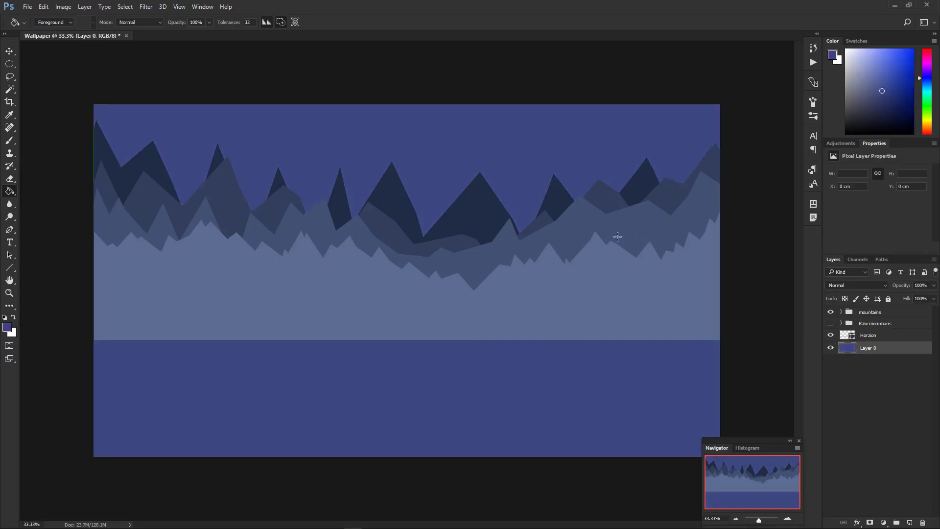
click(558, 168)
Load the outline of the rearmost Mountain4 layer as a selection and invert it
click(841, 312)
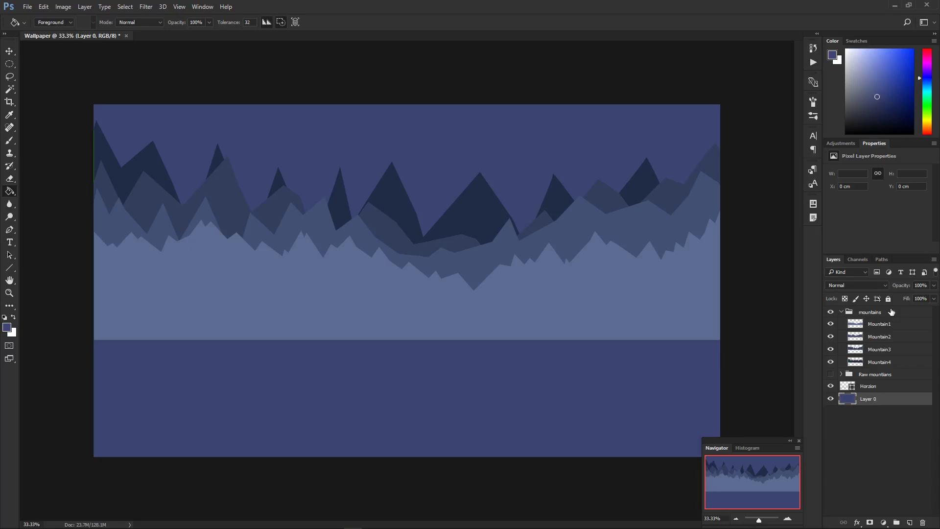
click(891, 312)
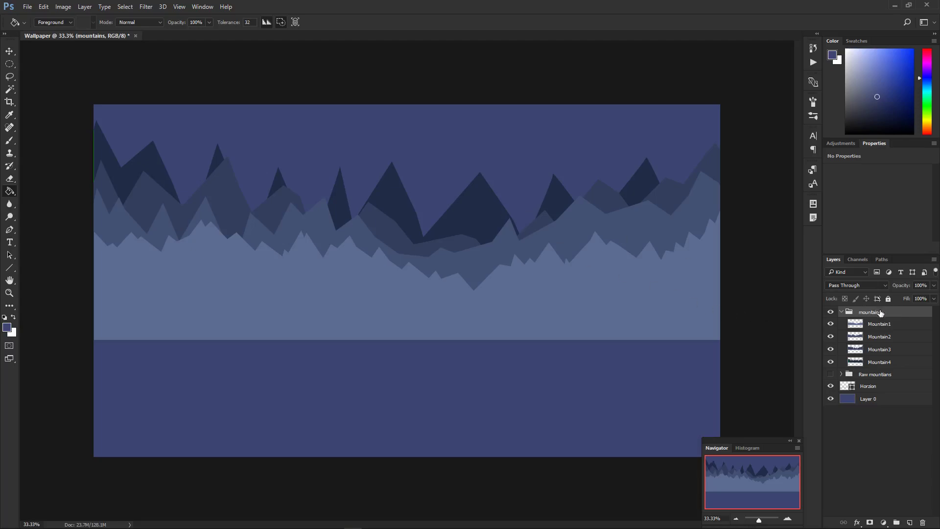
click(878, 323)
ctrl+click(854, 324)
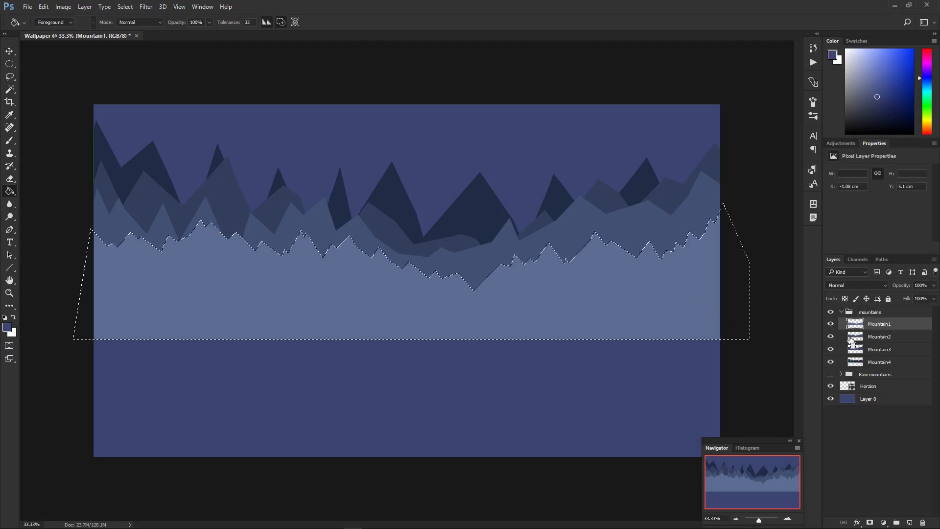
ctrl+click(855, 362)
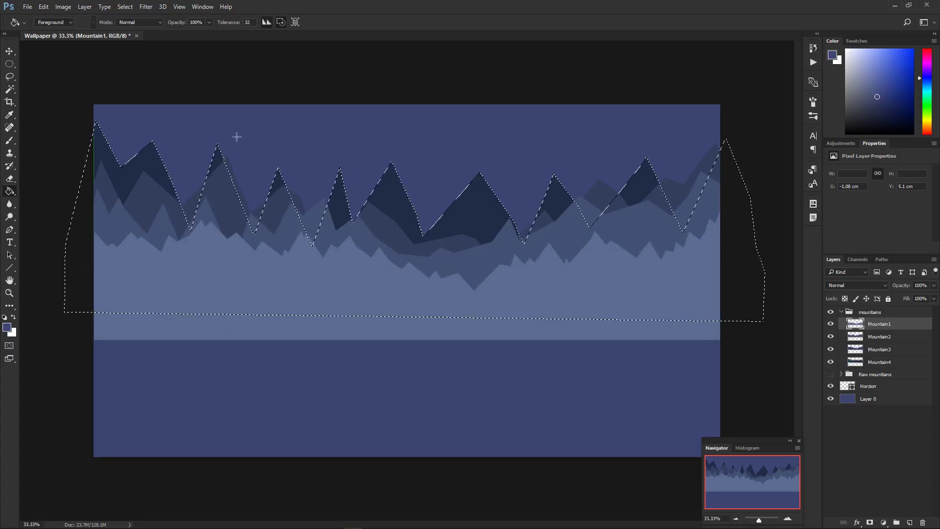
click(125, 7)
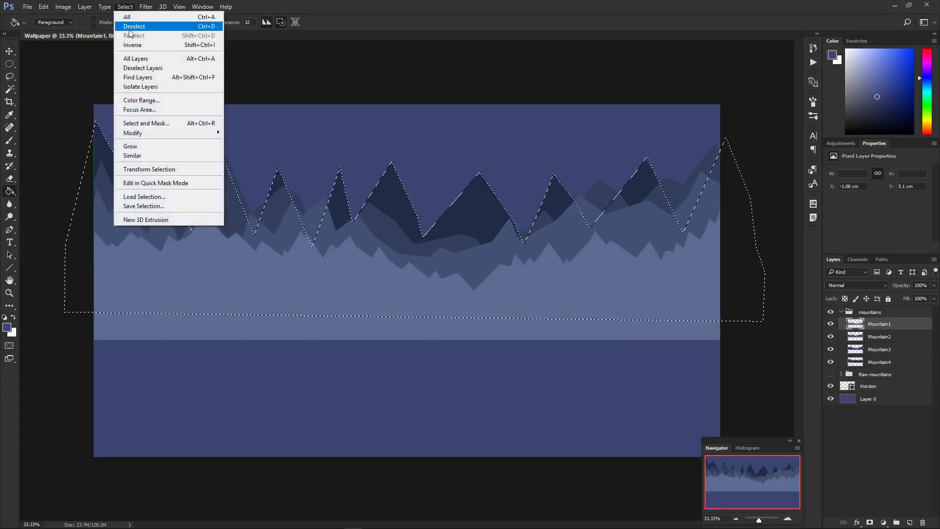
click(137, 44)
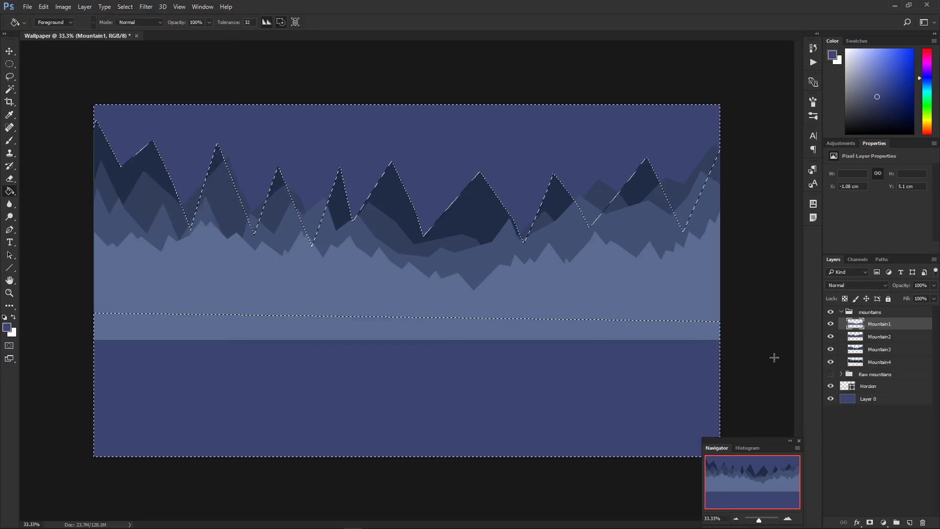
Add a new layer above the Horizon layer and fill the selected sky area with the background blue
click(868, 386)
click(909, 522)
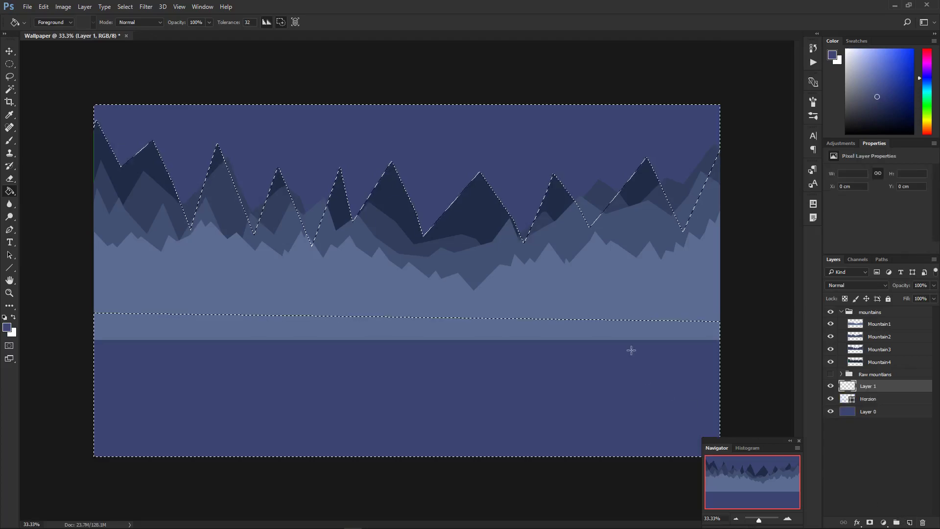
click(572, 159)
Delete the part of Layer 1's fill below the mountains with a full-width rectangular selection, and deselect
click(9, 64)
click(49, 63)
drag(63, 304, 756, 430)
key(ctrl+semicolon)
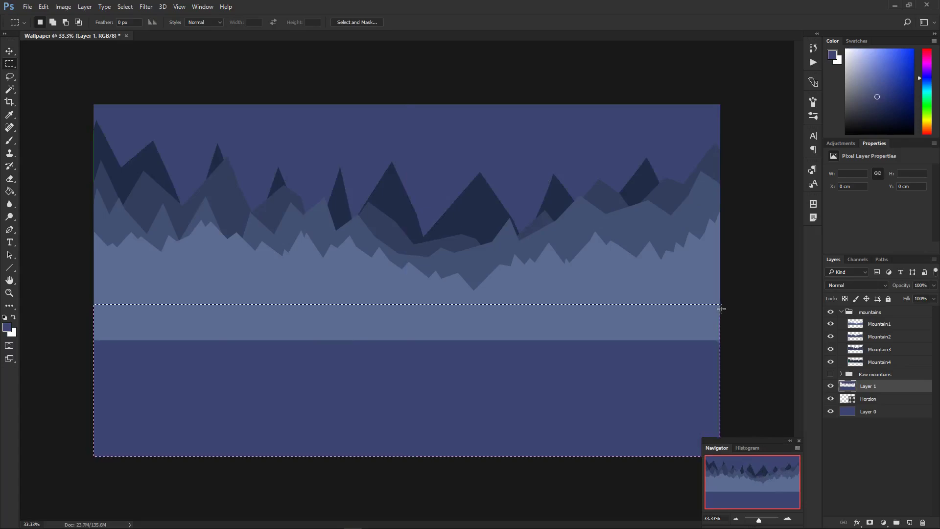
key(ctrl+d)
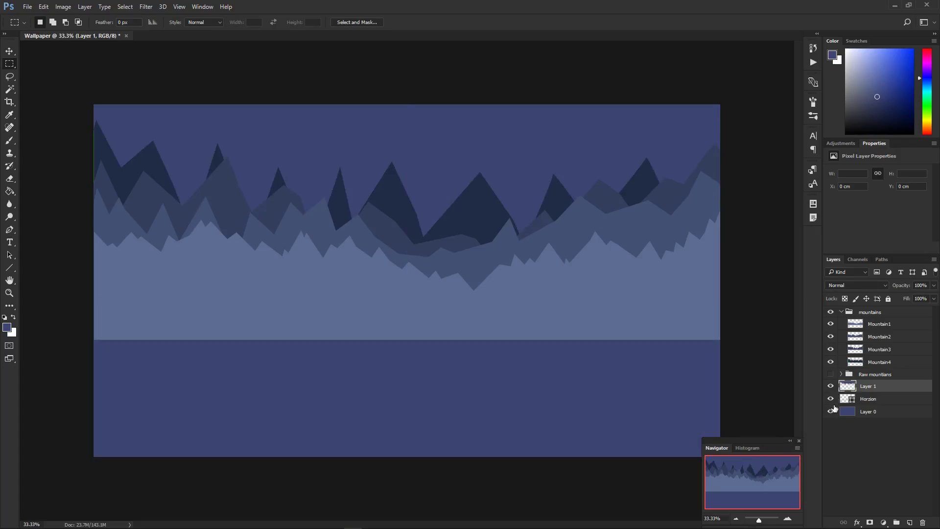
Hide the background Layer 0 and examine the edges of Layer 1's sky fill along the mountain peaks
click(830, 412)
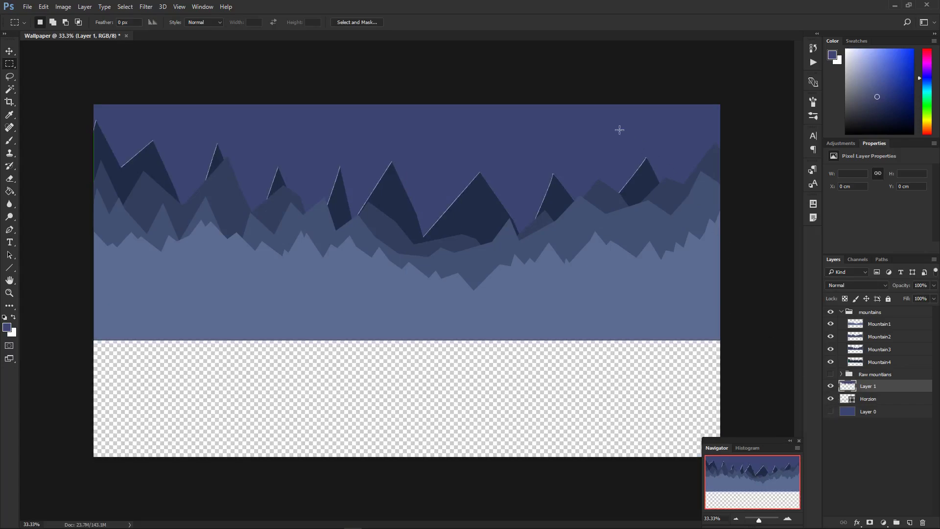
scroll(619, 130, up, 3)
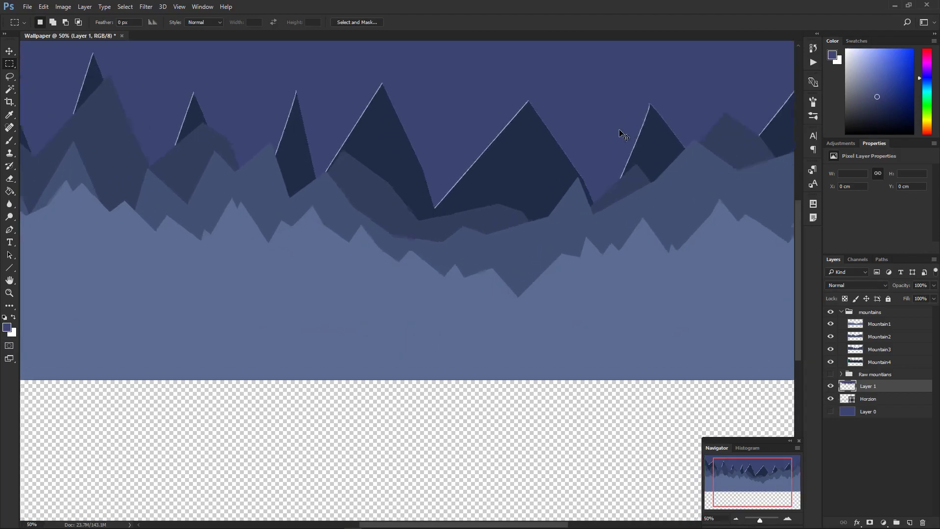
scroll(620, 132, down, 2)
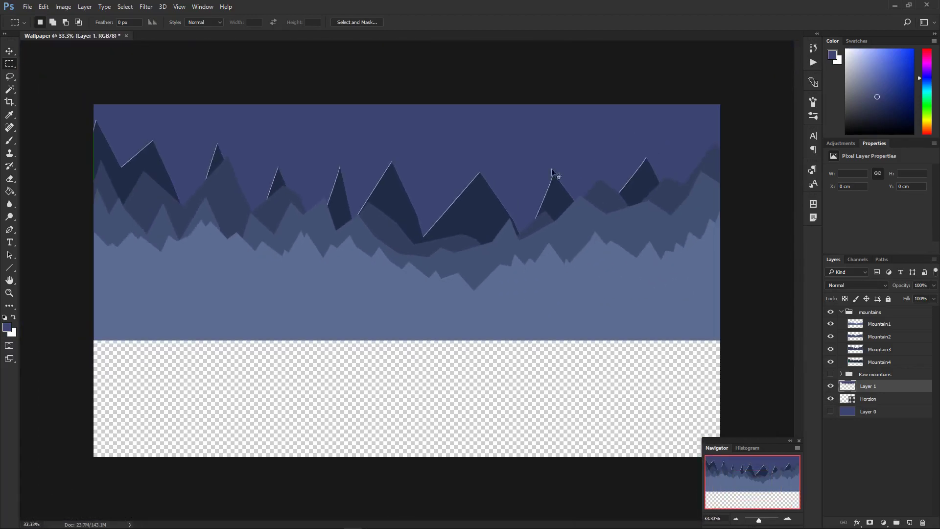
scroll(453, 199, up, 2)
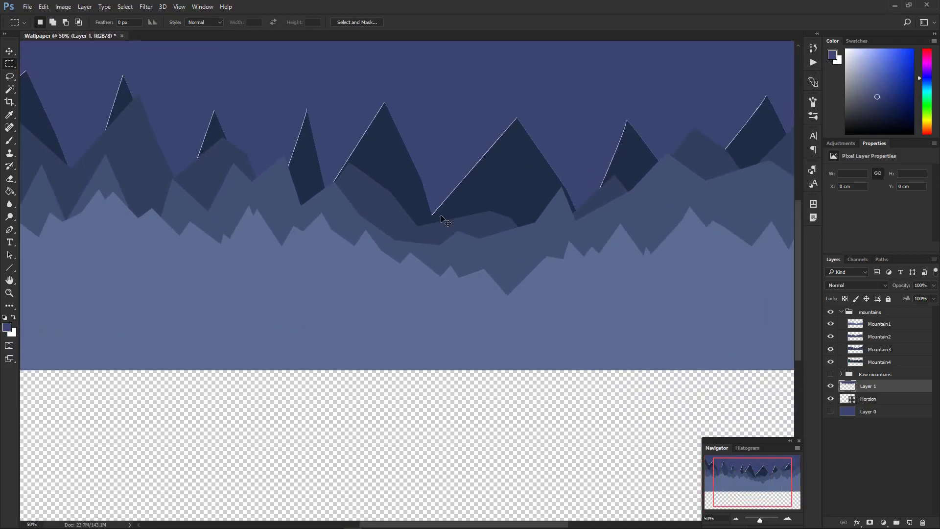
scroll(464, 165, down, 2)
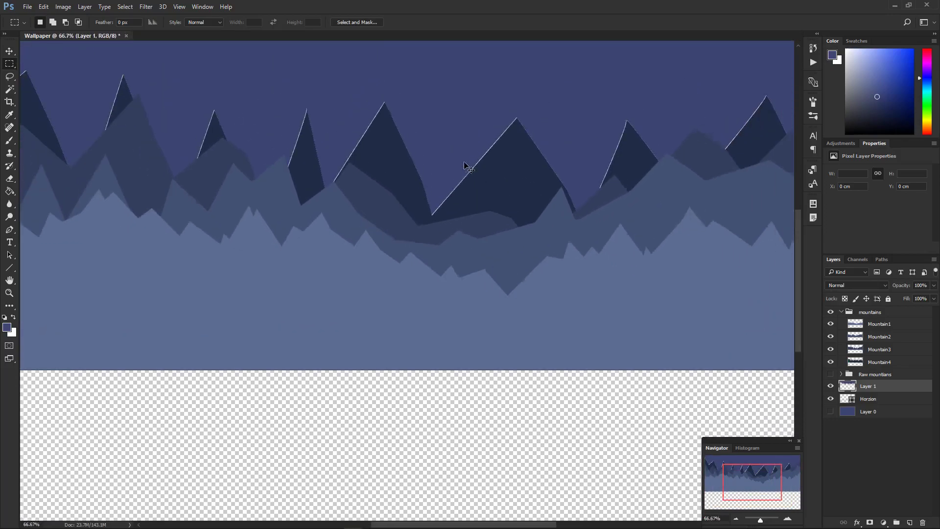
scroll(466, 166, up, 2)
scroll(466, 168, down, 2)
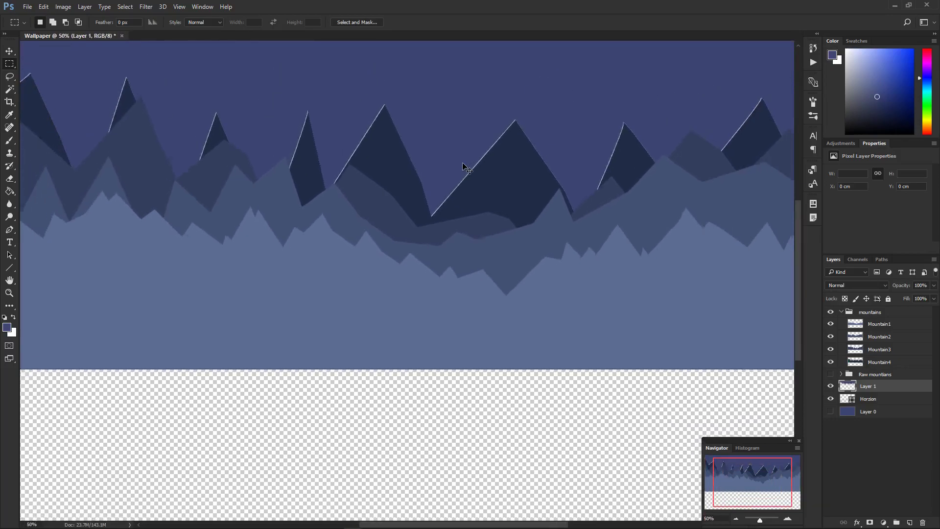
scroll(466, 168, up, 3)
scroll(464, 166, down, 3)
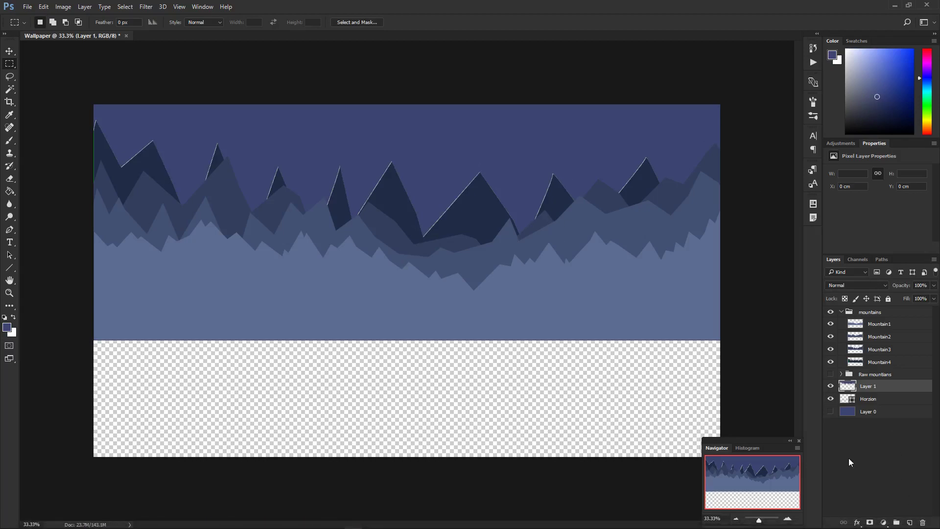
Try filling a rectangular selection over the sky and mountain peaks on Layer 1, undo the fill and deselect
drag(71, 98, 755, 258)
key(ctrl+semicolon)
key(g)
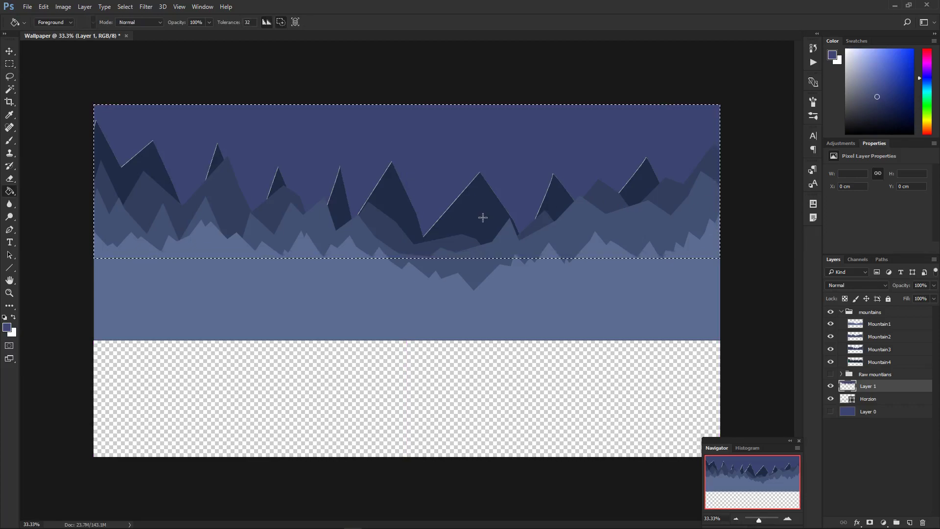
click(482, 217)
key(ctrl+z)
key(ctrl+d)
Load the outlines of Mountain1 and Mountain4 as selections in turn, deselect, and activate the Rectangular Marquee tool
ctrl+click(863, 326)
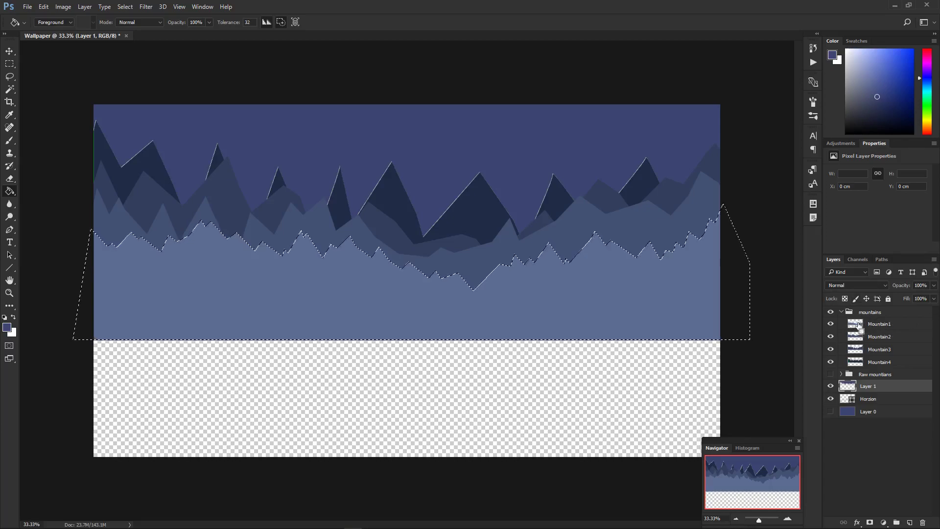
ctrl+click(864, 363)
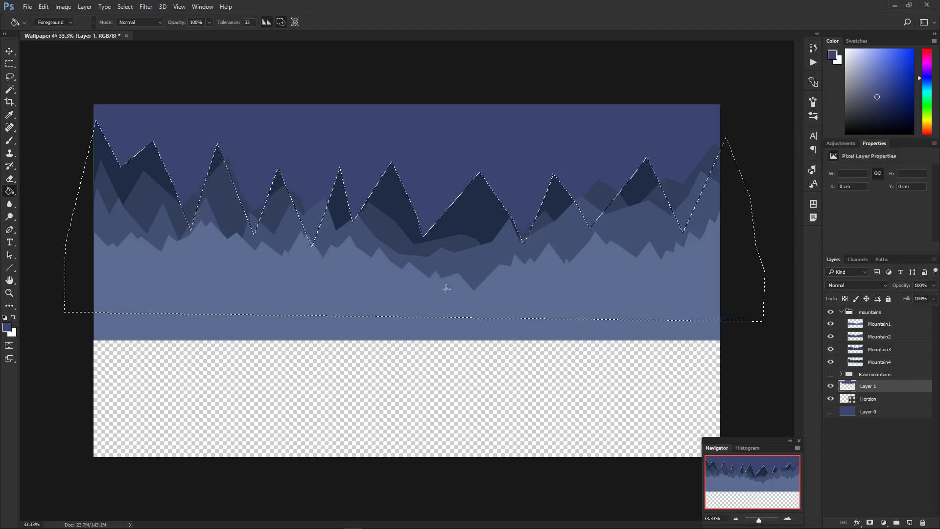
key(ctrl+d)
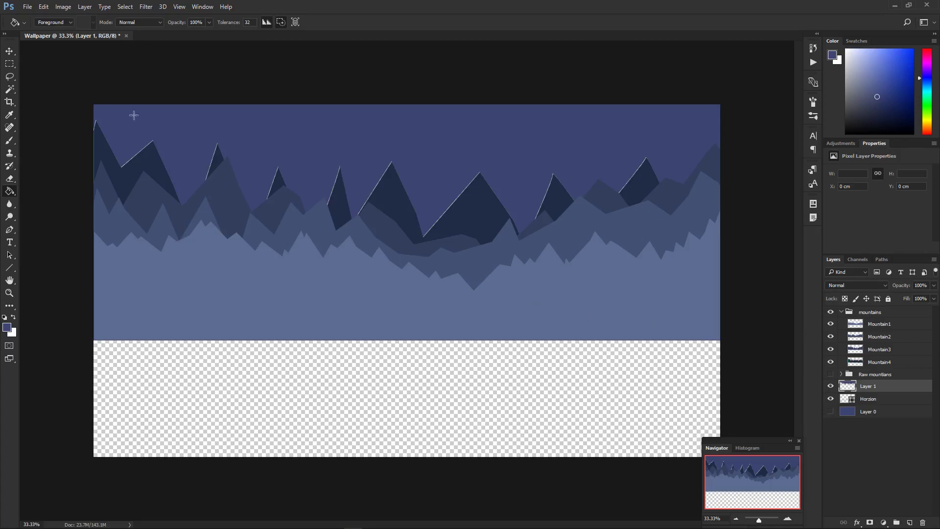
click(7, 66)
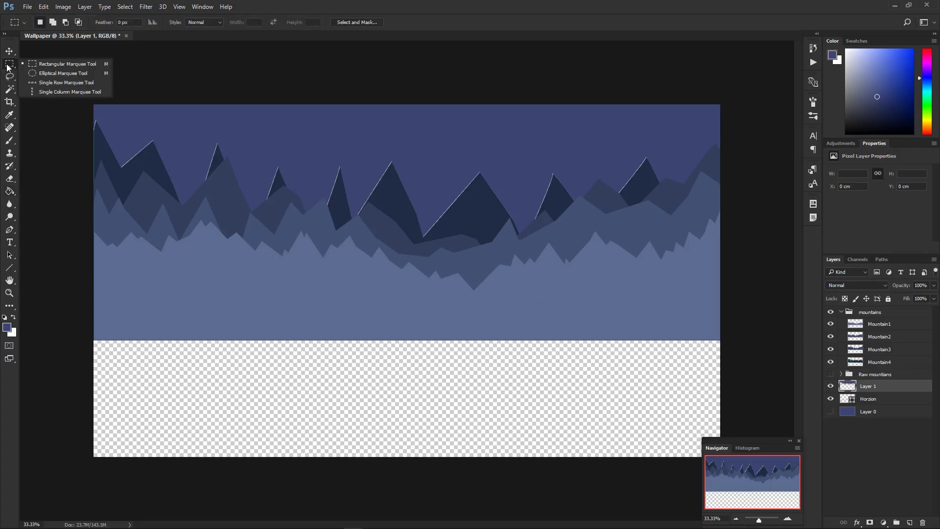
click(78, 67)
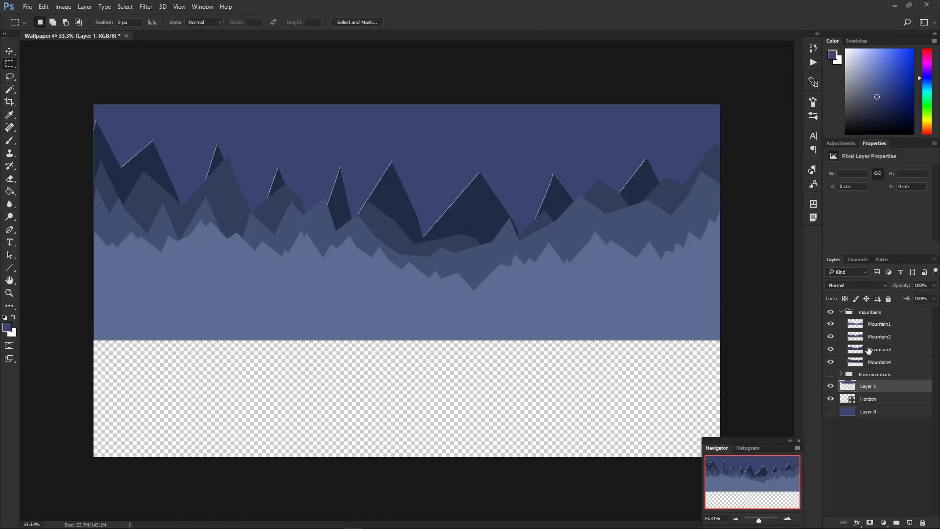
Add a new empty layer directly above Layer 1, outside the mountains group
click(842, 312)
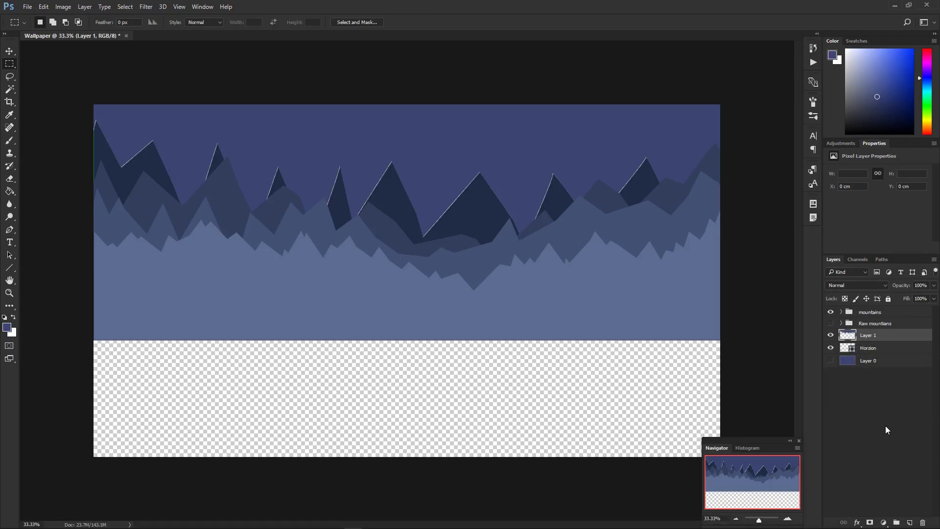
click(910, 522)
click(841, 312)
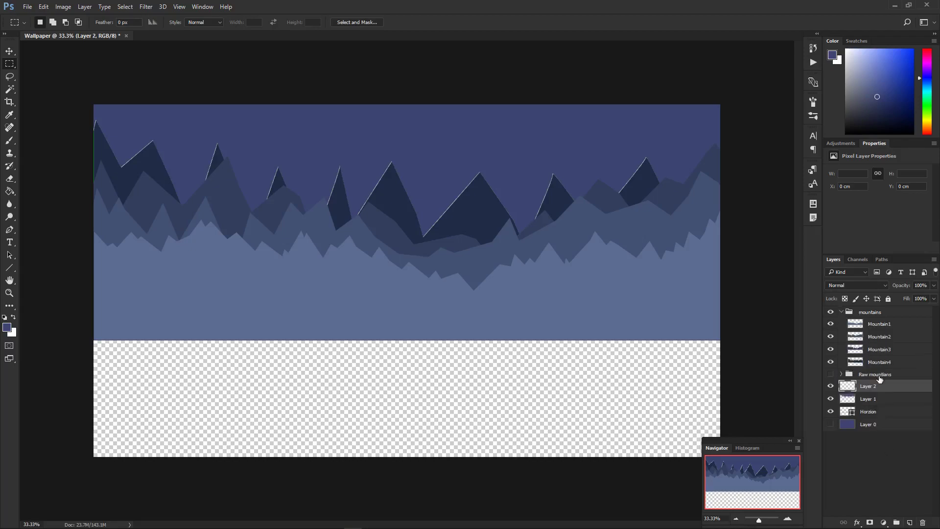
Make Mountain1 the active layer and activate the Pen tool in Shape mode, keeping the indigo fill
click(889, 325)
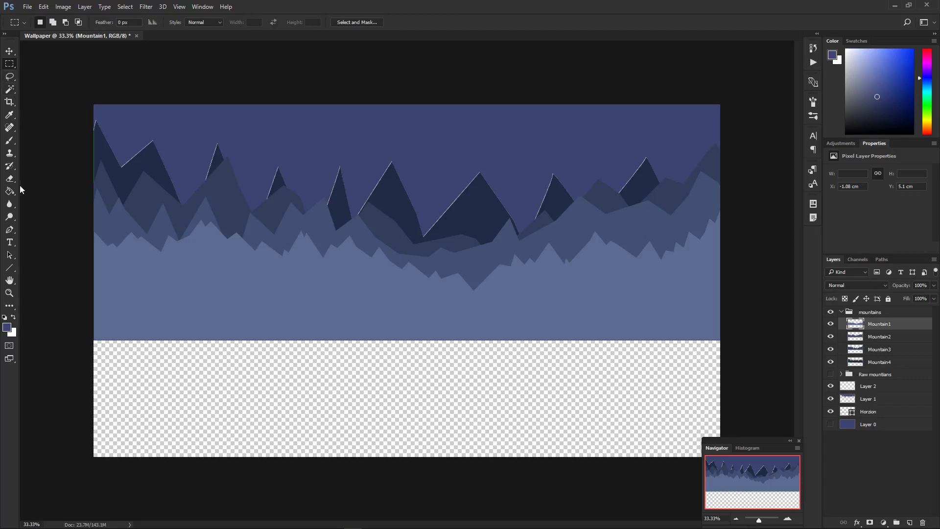
click(10, 229)
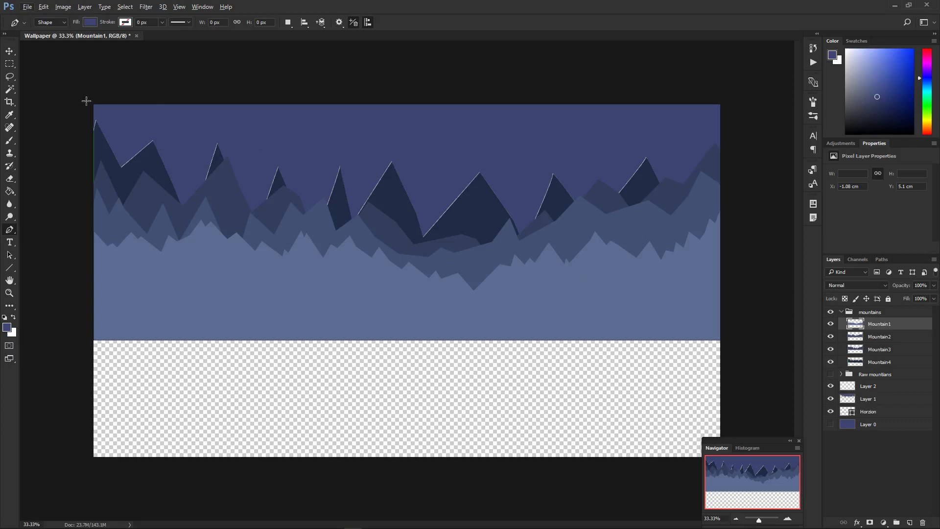
click(92, 23)
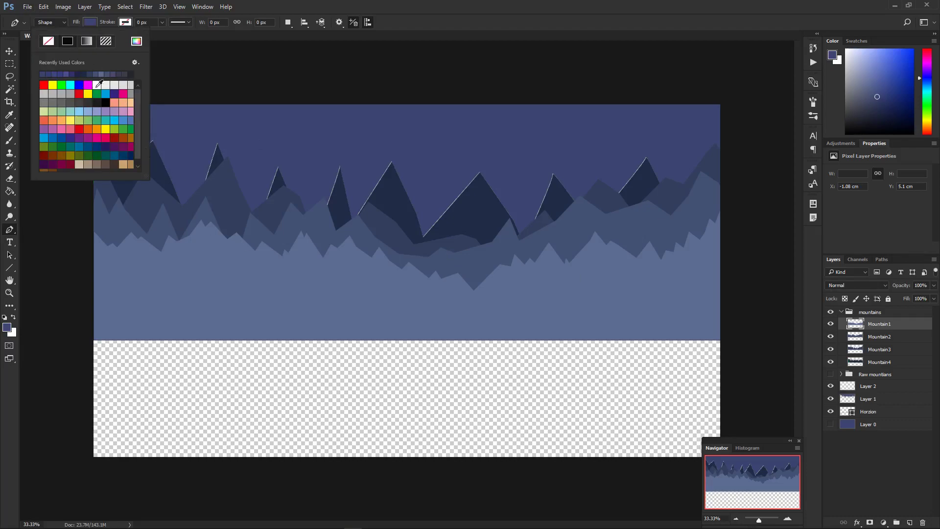
click(90, 22)
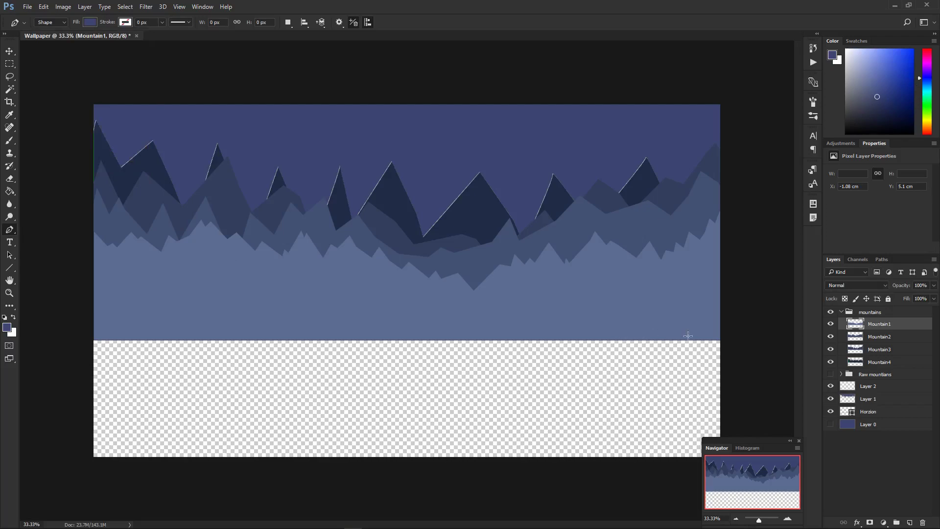
Switch to the Photos app to view the finished reference image Wallpaper1 copy nofog.png
key(ctrl+minus)
key(ctrl+plus)
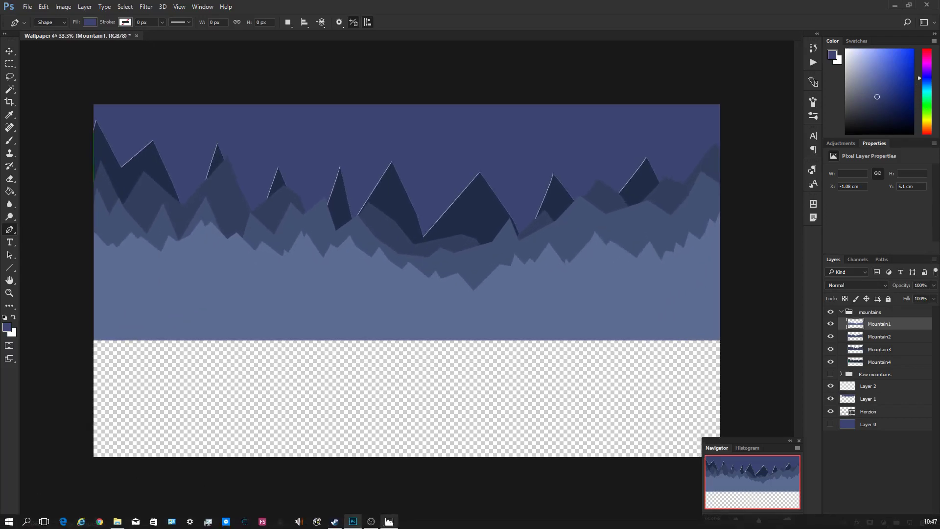
click(390, 521)
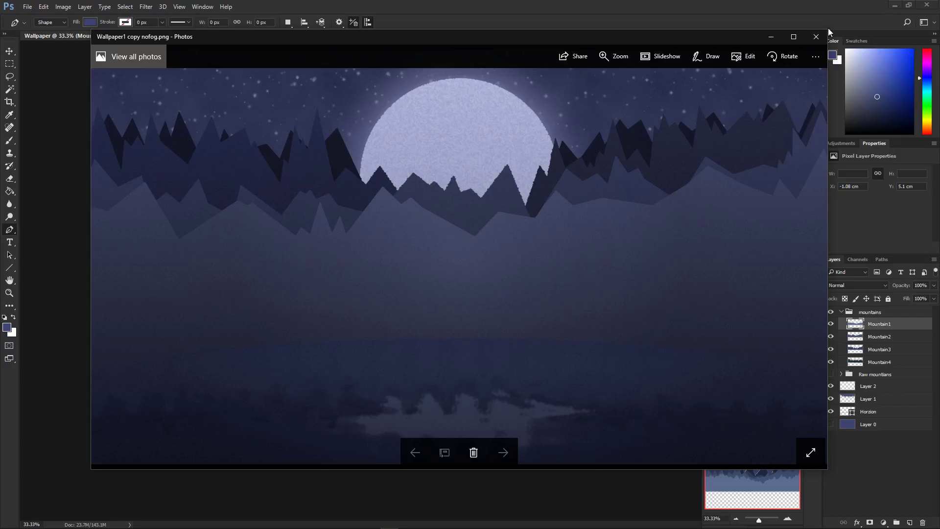
Return to Photoshop and start a Pen shape at the middle of the mountains' lower edge, curving gently down beyond the canvas's right edge
click(816, 36)
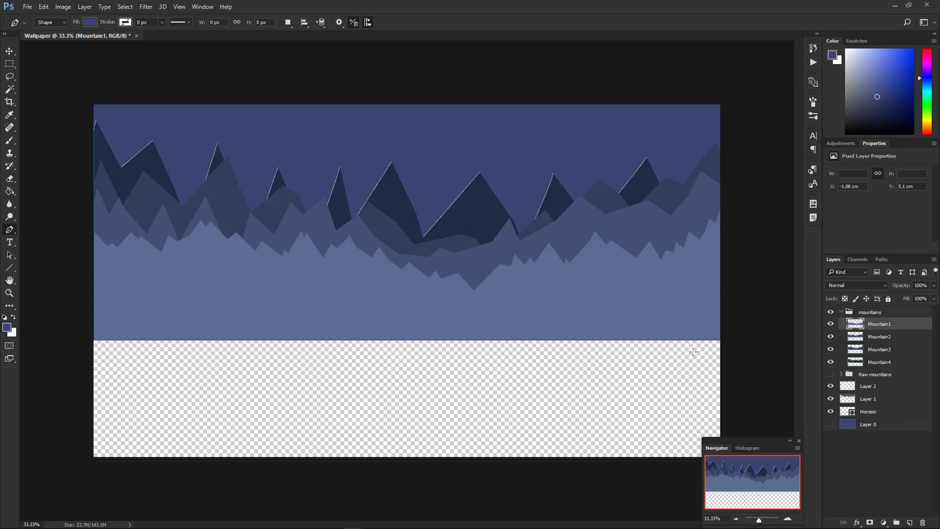
click(415, 339)
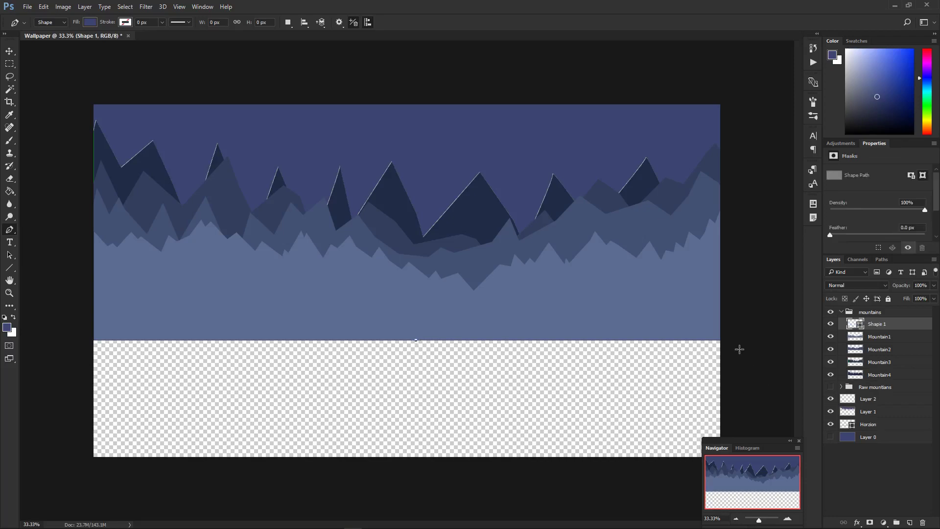
shift+click(743, 413)
drag(742, 413, 840, 516)
key(ctrl+z)
drag(752, 431, 752, 420)
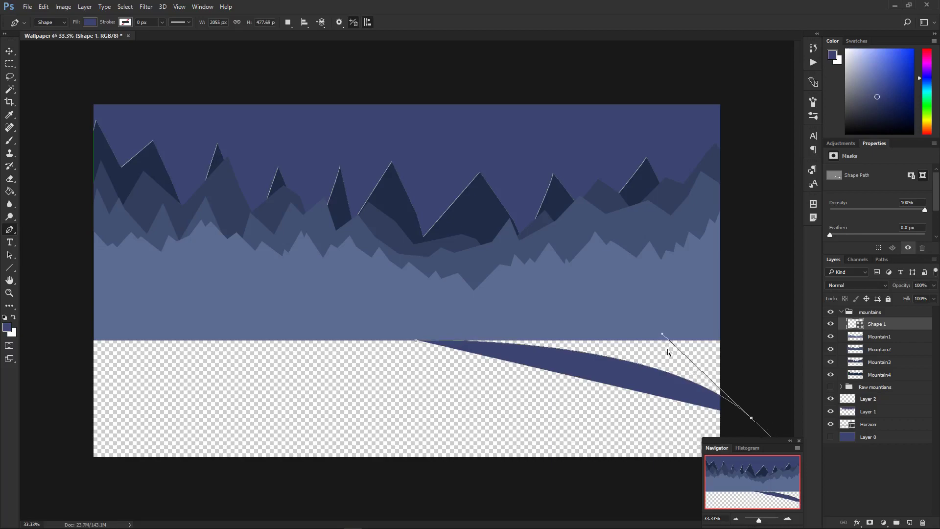
drag(662, 335, 677, 358)
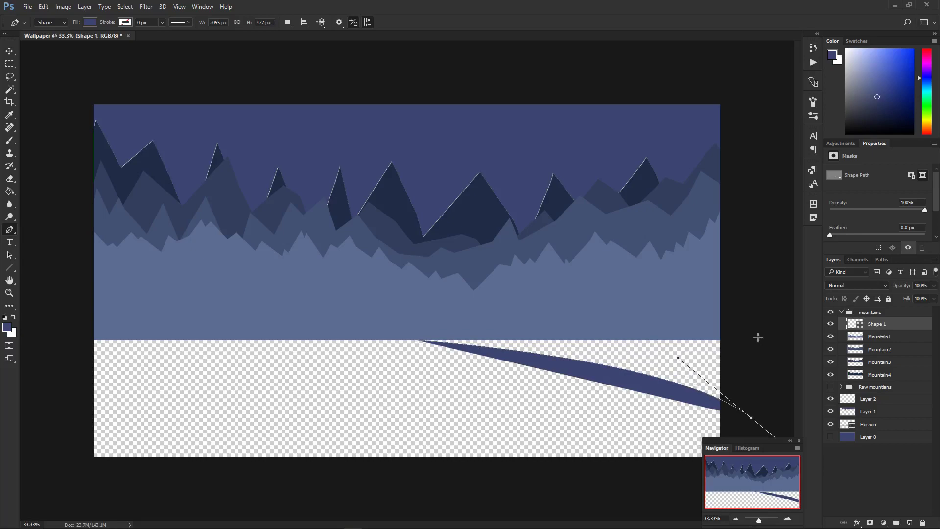
shift+click(724, 339)
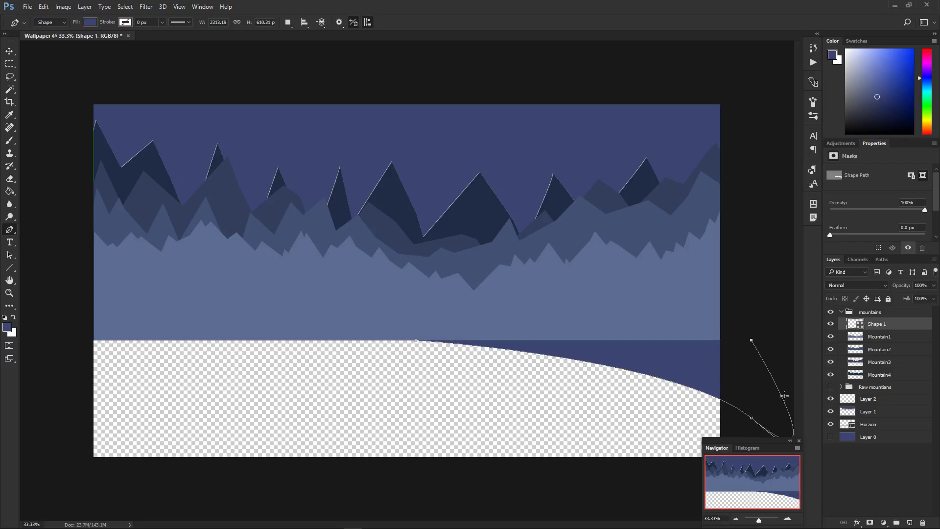
key(ctrl+z)
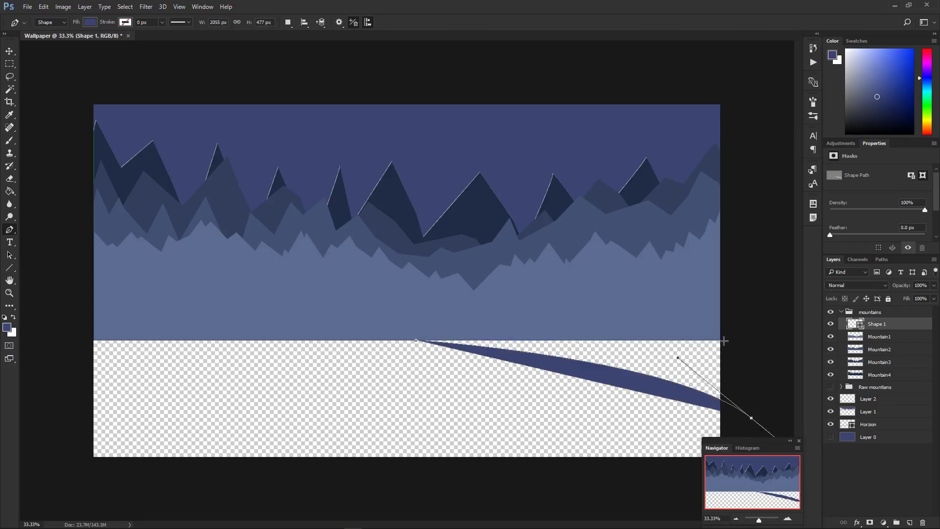
click(725, 339)
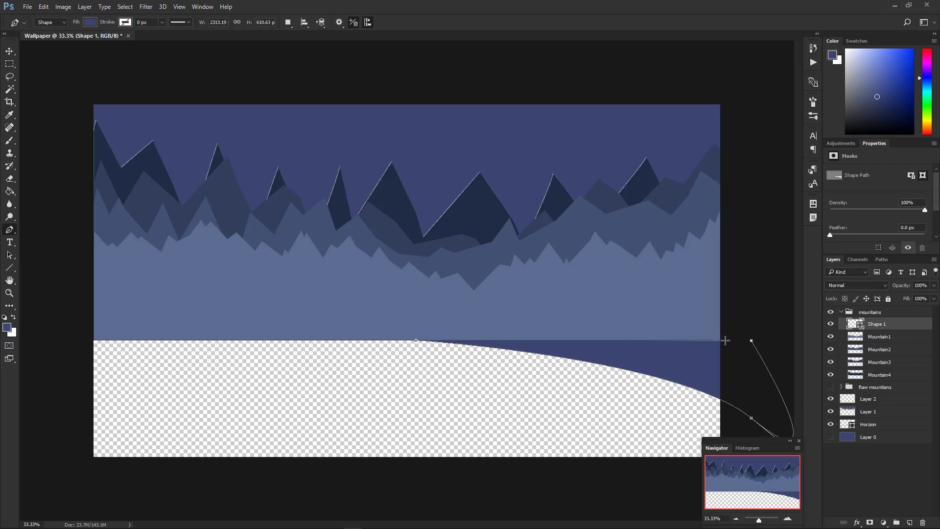
key(ctrl+z)
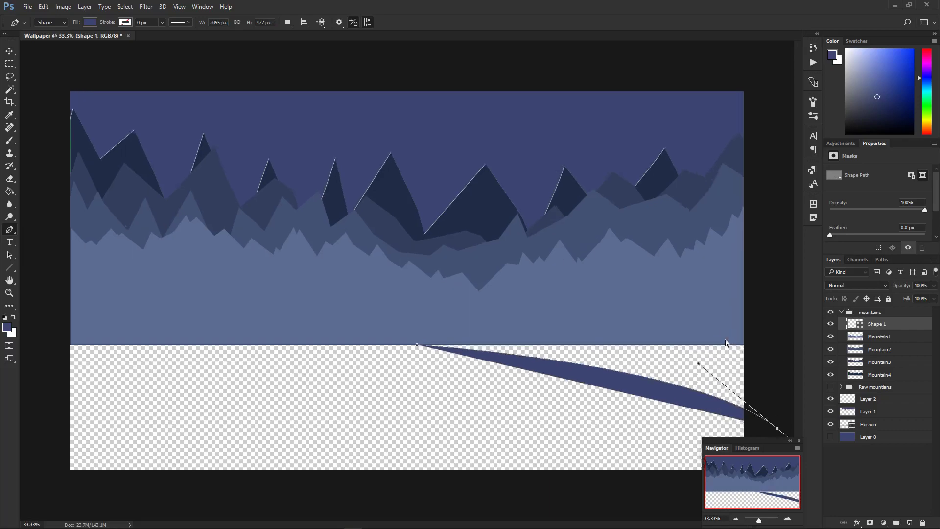
Close the curved shape with a corner point off the canvas's right side at the mountains' lower edge and a straight line back to its start
key(ctrl+plus)
key(ctrl+plus)
drag(779, 474, 812, 477)
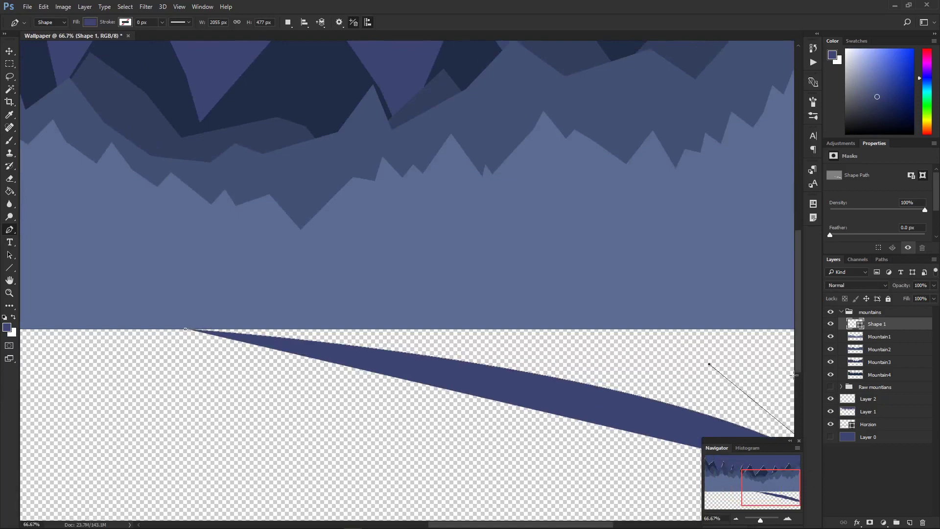
click(794, 328)
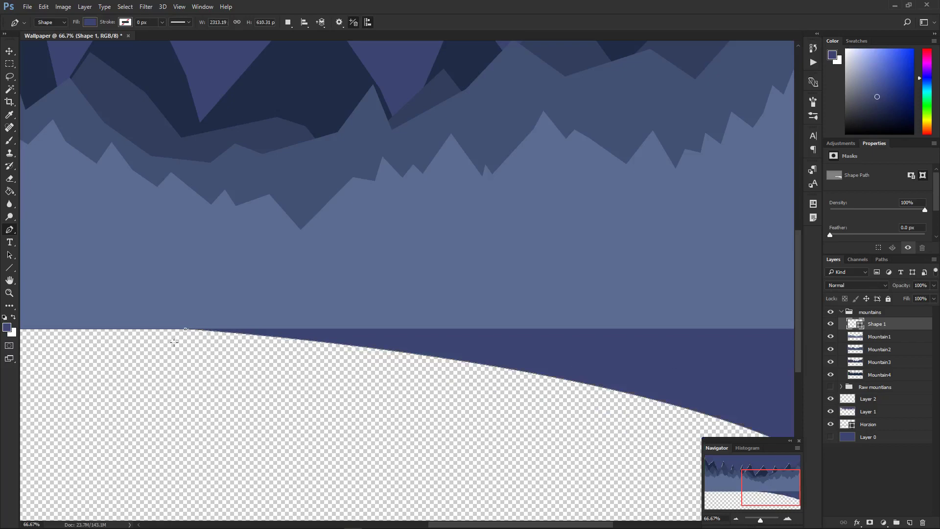
click(186, 329)
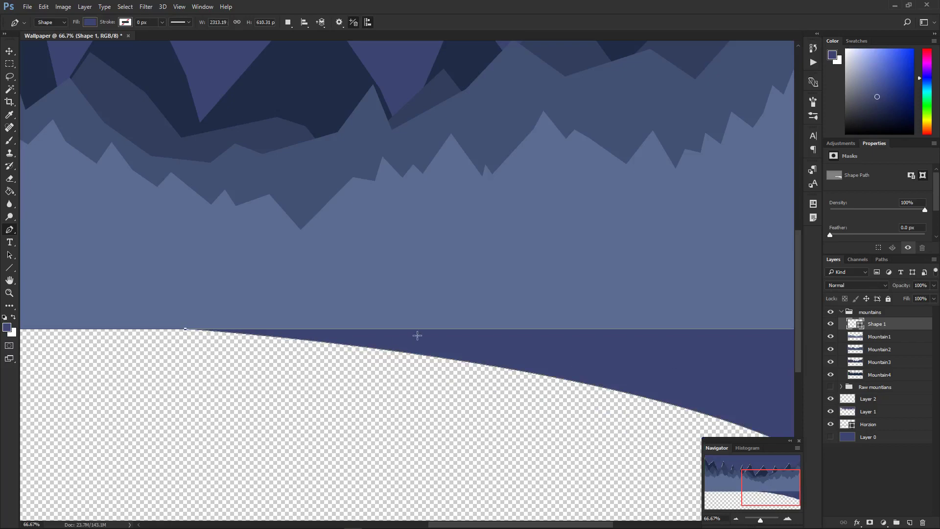
key(ctrl+minus)
key(ctrl+minus)
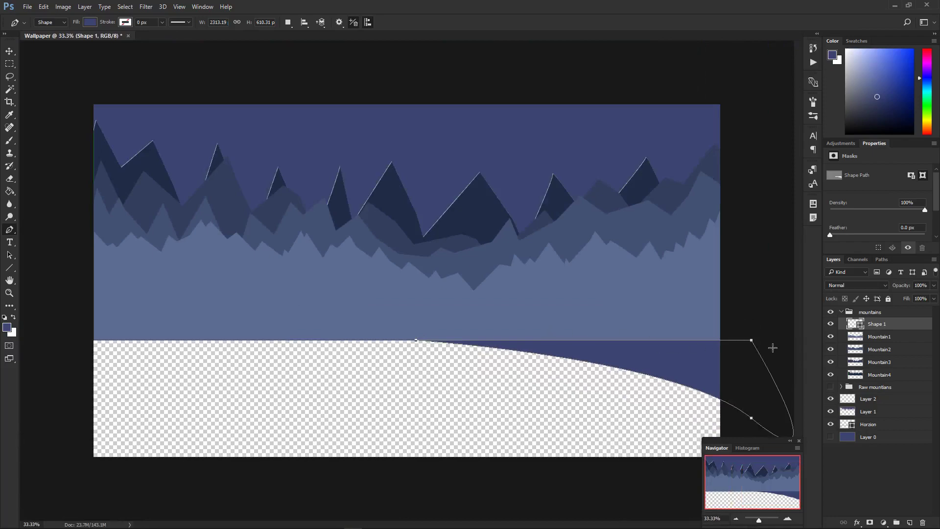
Duplicate the Shape 1 layer, flip the copy horizontally and move it to the canvas's left half as a mirrored lower shoreline
click(865, 337)
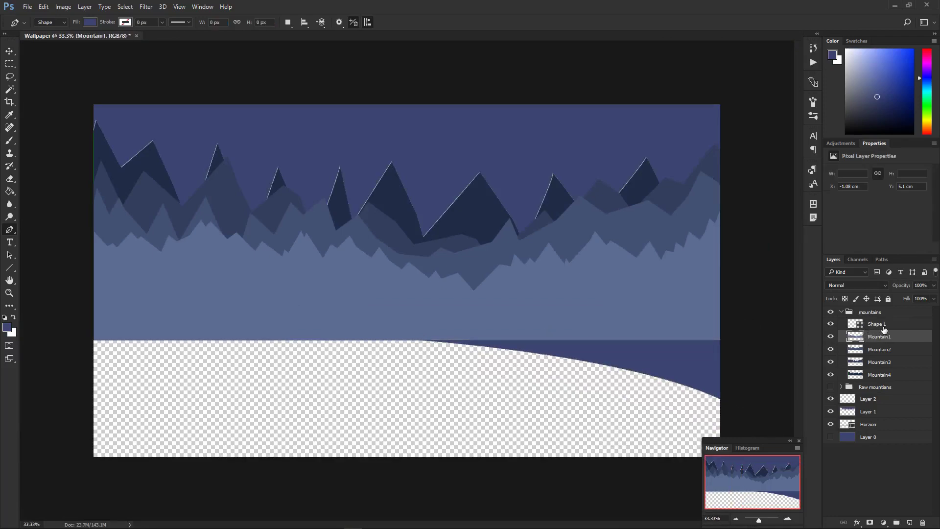
click(885, 329)
key(ctrl+j)
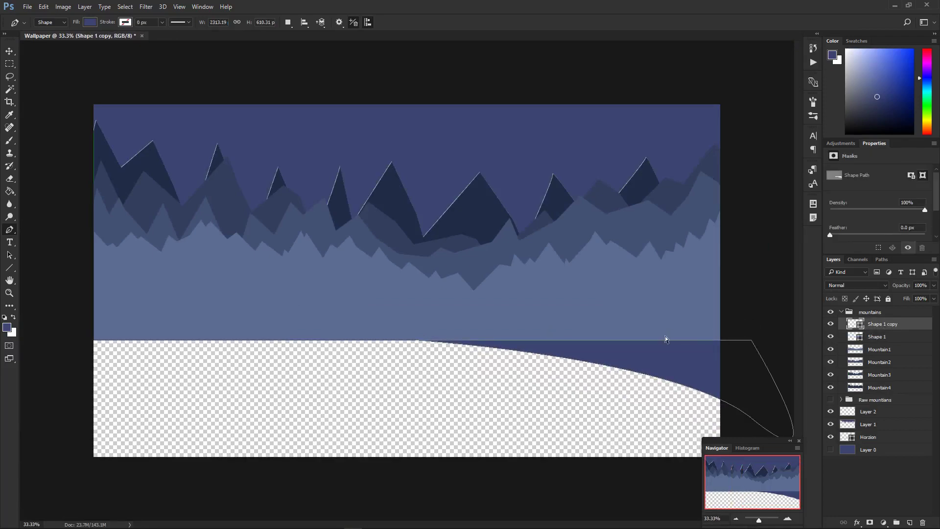
key(ctrl+t)
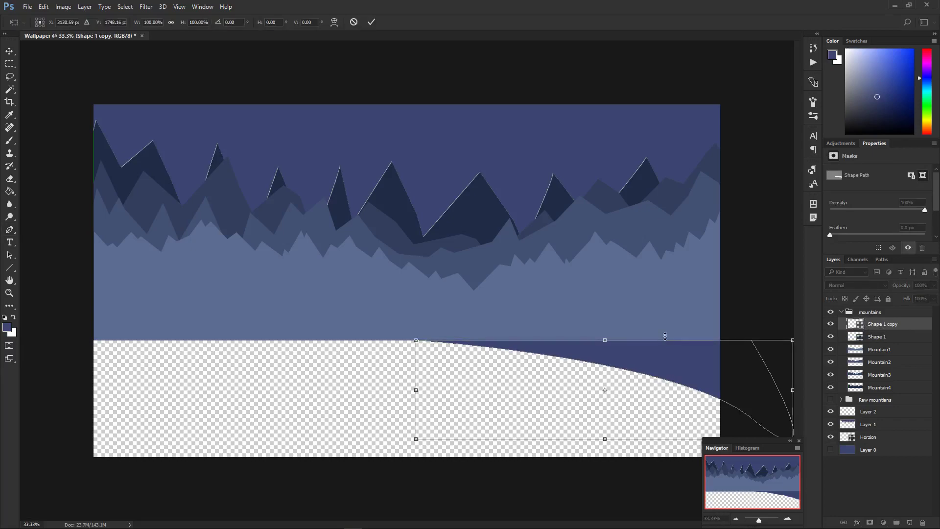
right_click(676, 375)
click(689, 349)
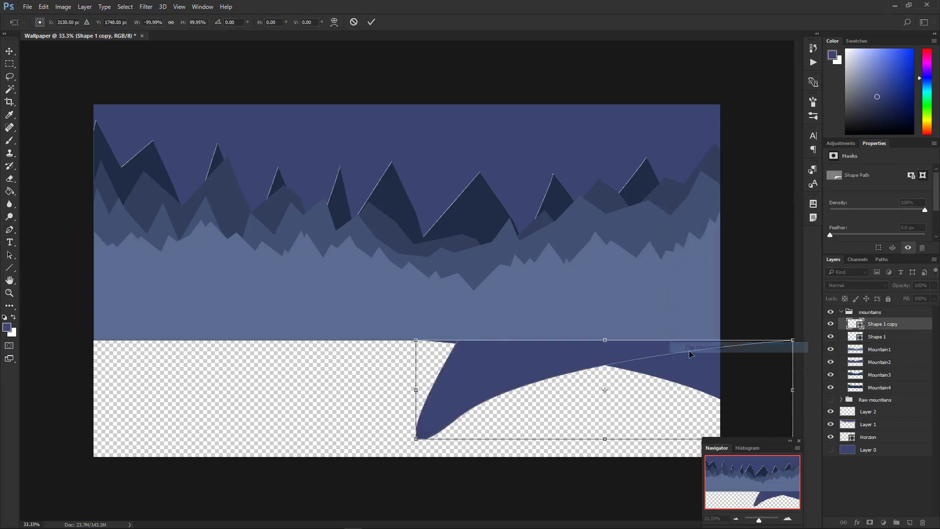
drag(689, 350, 296, 359)
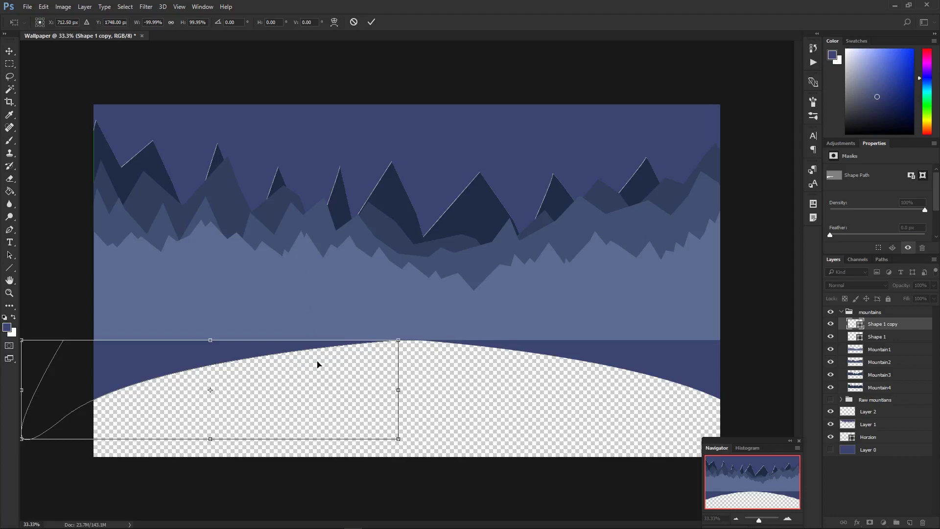
key(Return)
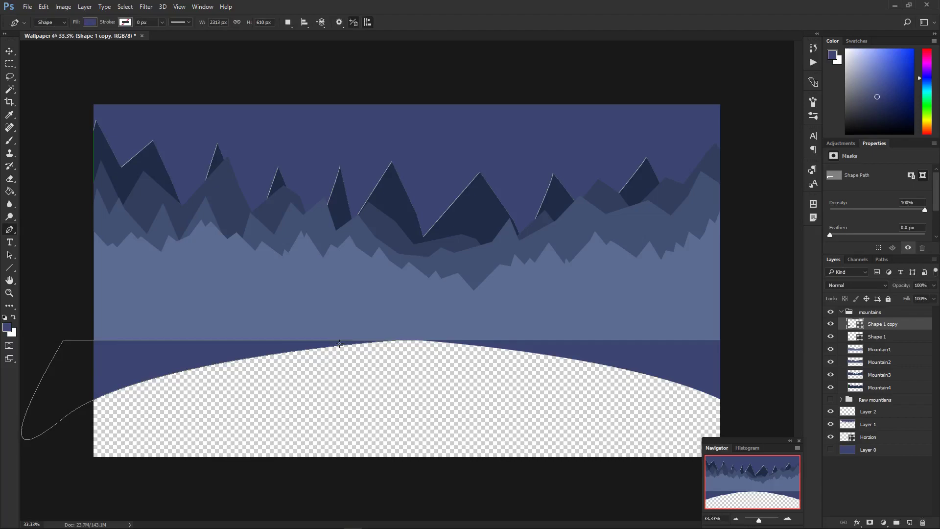
Rasterize the Shape 1 and Shape 1 copy layers and merge them into one layer
shift+click(887, 338)
right_click(887, 337)
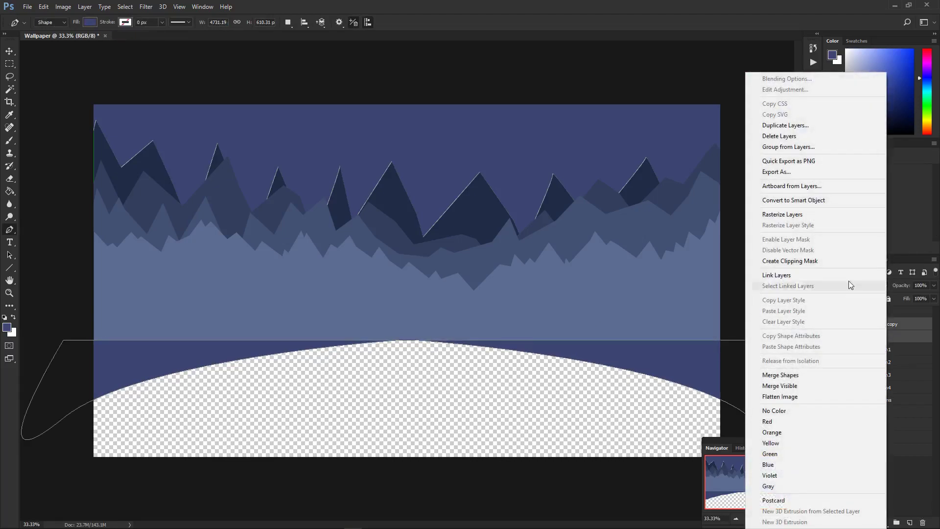
click(813, 213)
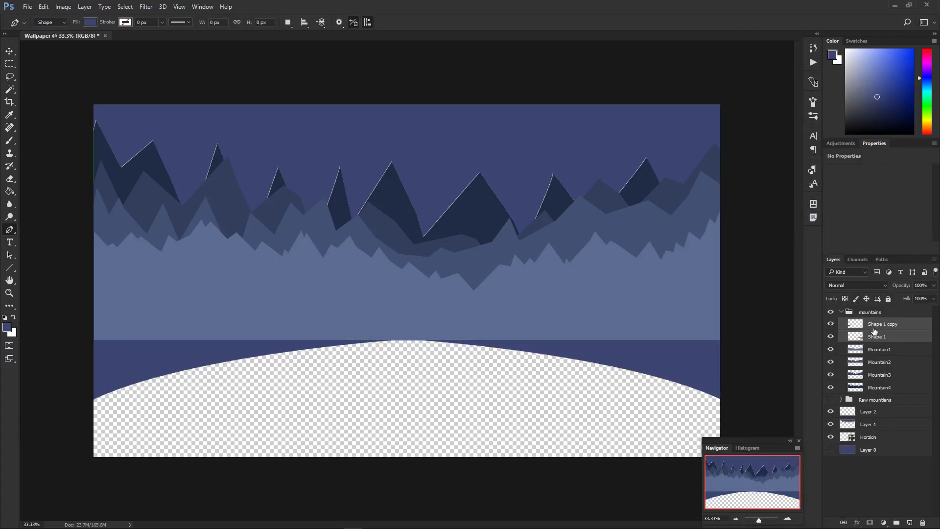
mouse_move(895, 324)
mouse_down()
mouse_move(891, 347)
mouse_move(897, 325)
mouse_up()
key(ctrl+e)
Fill both halves of the curved shore shape with the light blue sampled from Mountain1 using the Paint Bucket
key(g)
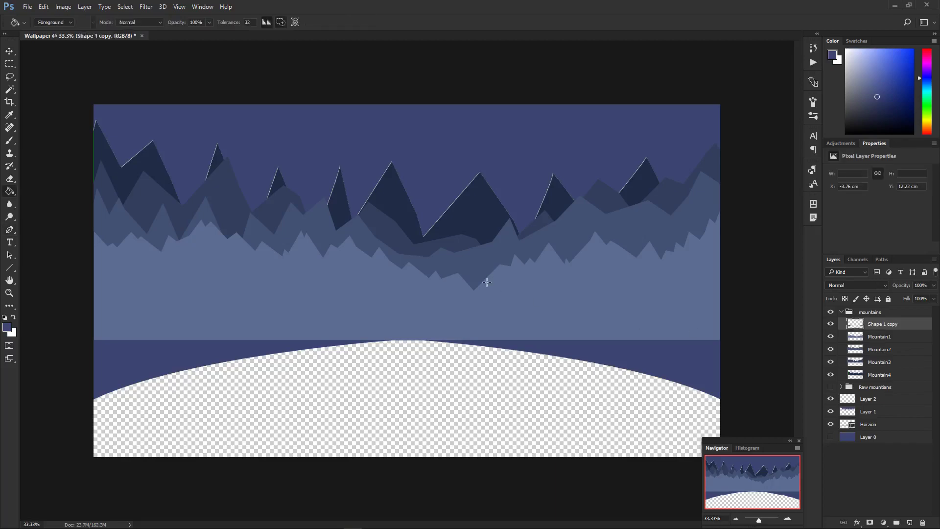
alt+click(509, 304)
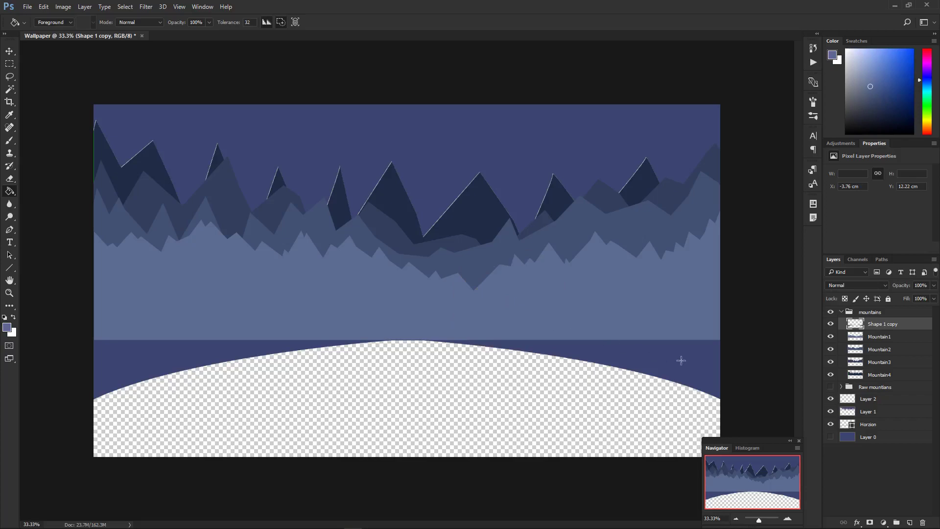
click(664, 357)
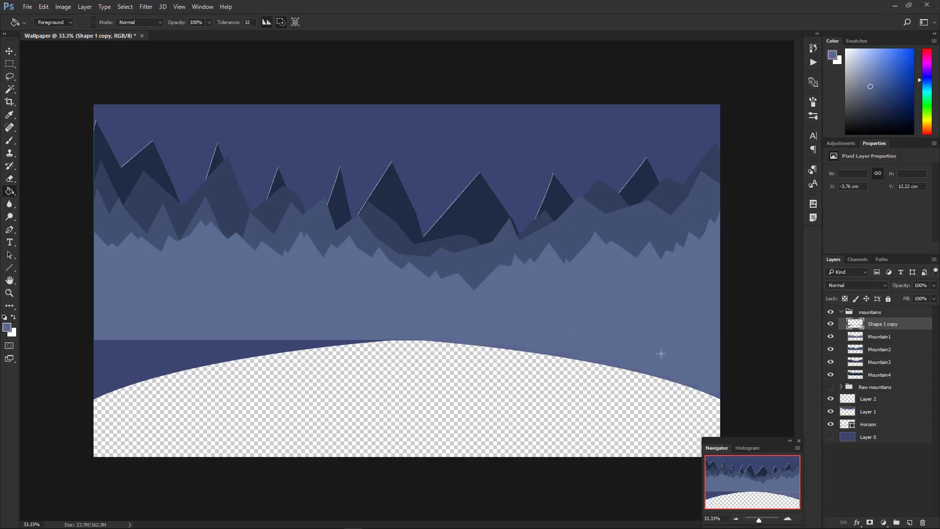
click(242, 345)
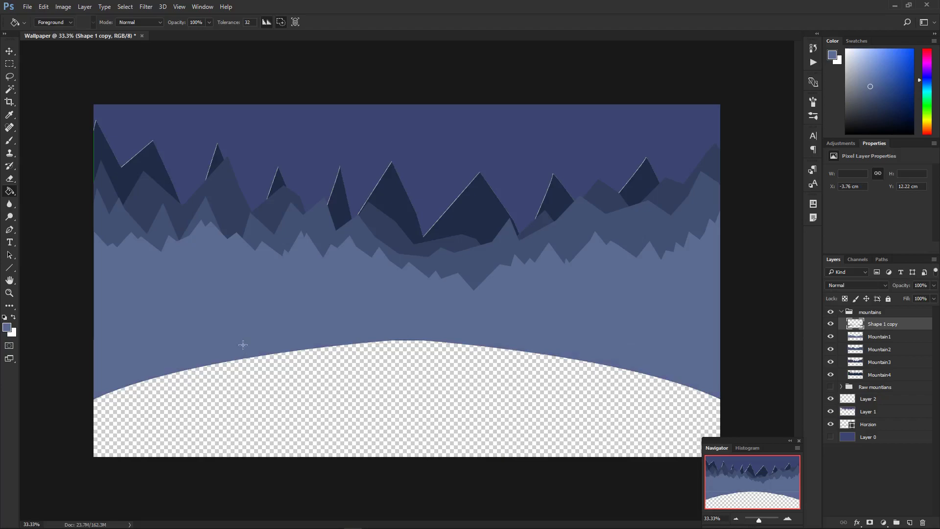
Inspect the curved edge for gaps and merge the shore shape layer down into Mountain1
key(ctrl+plus)
key(ctrl+plus)
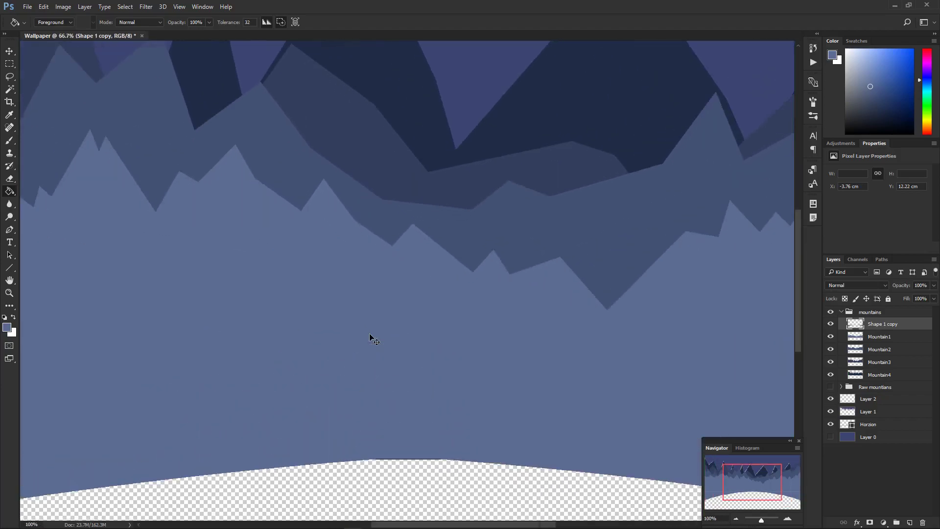
key(ctrl+minus)
key(ctrl+minus)
key(ctrl+minus)
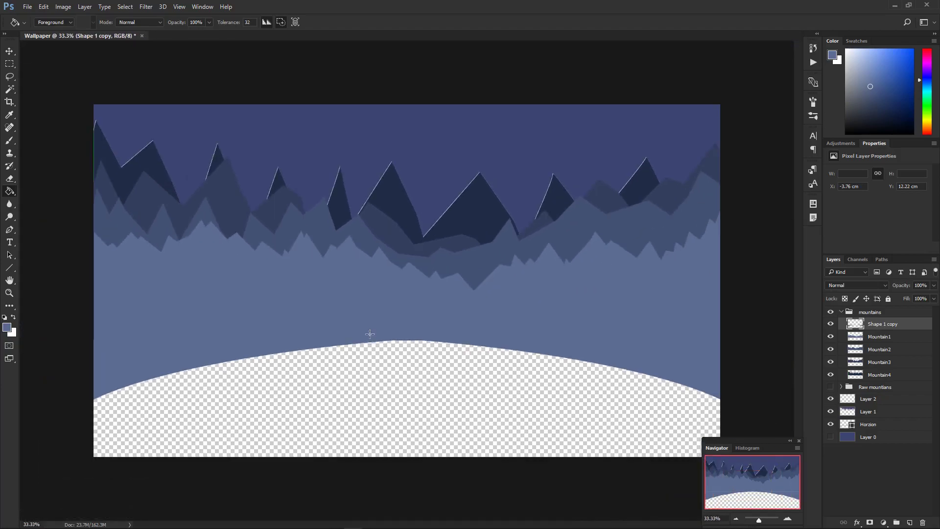
key(Delete)
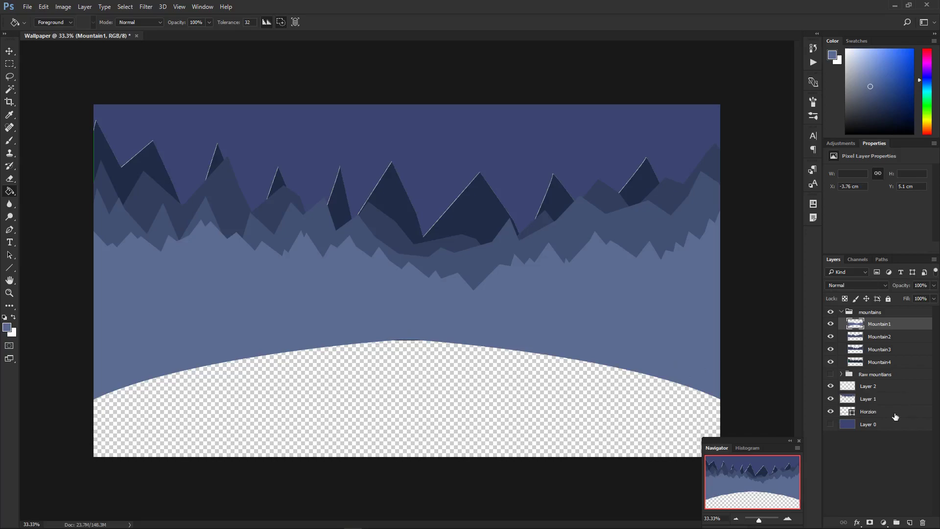
Load Mountain1's outline as a selection and add a new empty layer outside the groups, directly below Raw mountians
ctrl+click(857, 324)
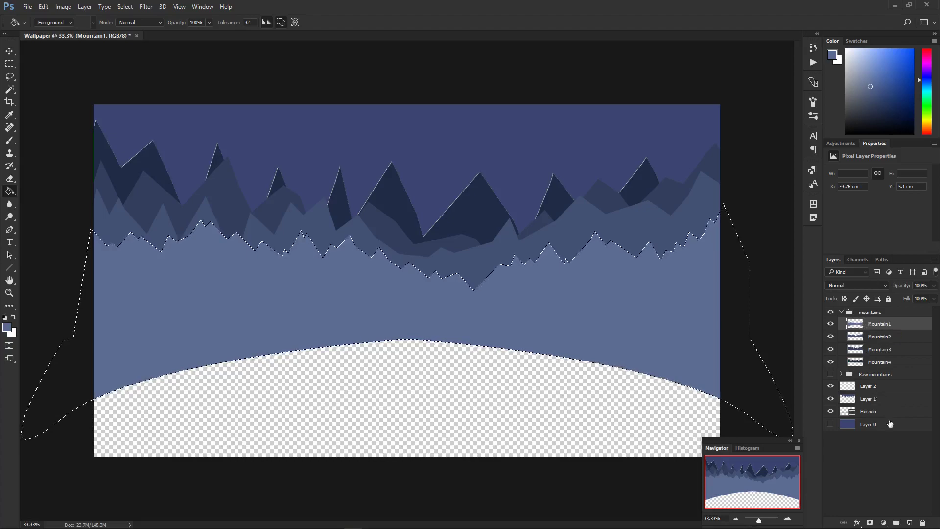
click(910, 522)
click(842, 312)
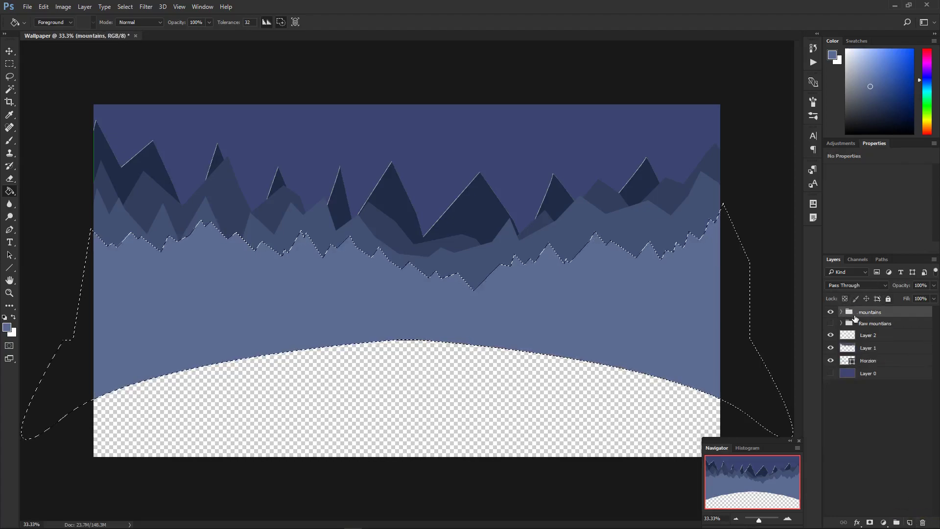
click(841, 312)
drag(874, 324, 891, 397)
Delete the unused empty layer Layer 2
click(890, 399)
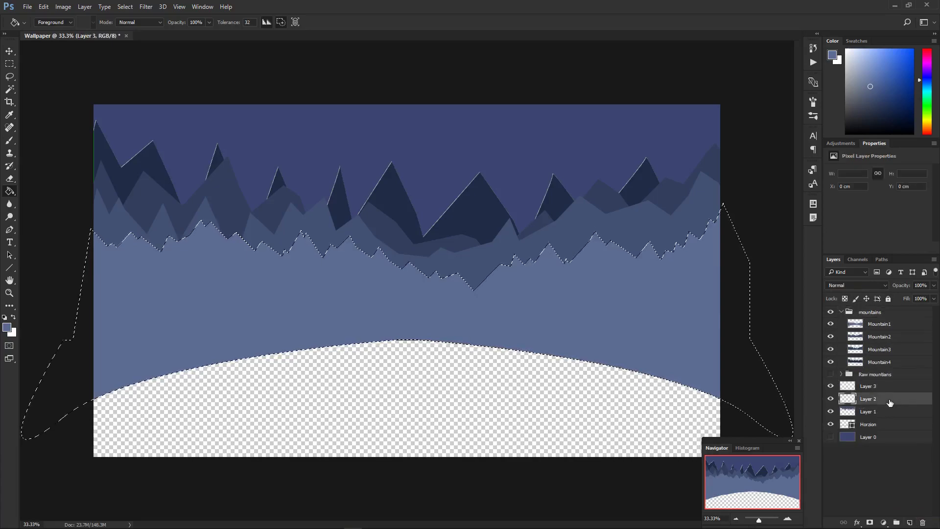
click(917, 521)
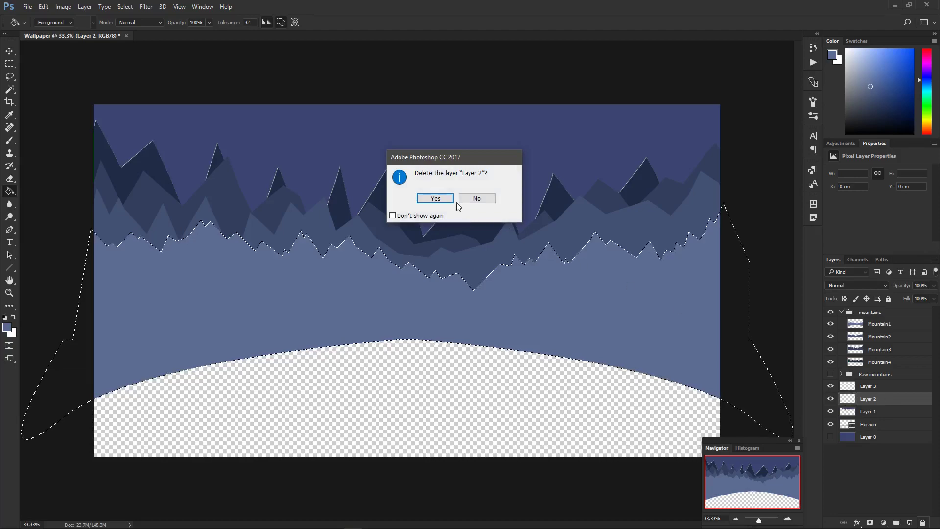
click(423, 198)
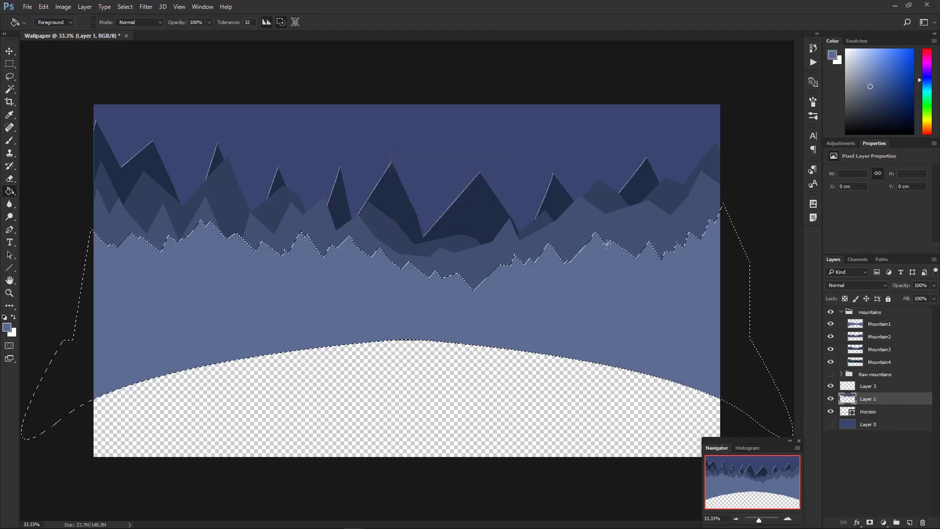
Collapse the mountains group and rename the empty Layer 3 as water
click(841, 312)
click(884, 336)
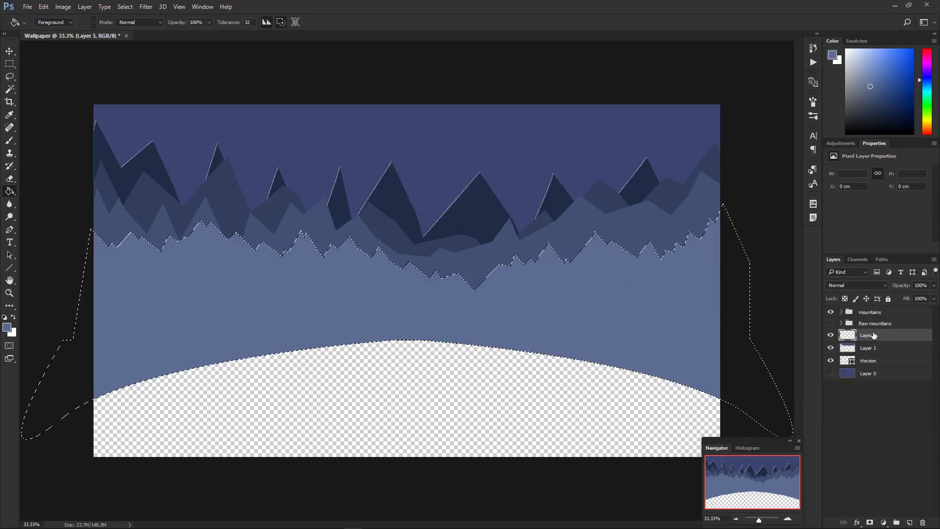
double_click(869, 335)
text(water)
key(Return)
Rename Layer 1 as sky and make the water layer active
double_click(866, 349)
text(s)
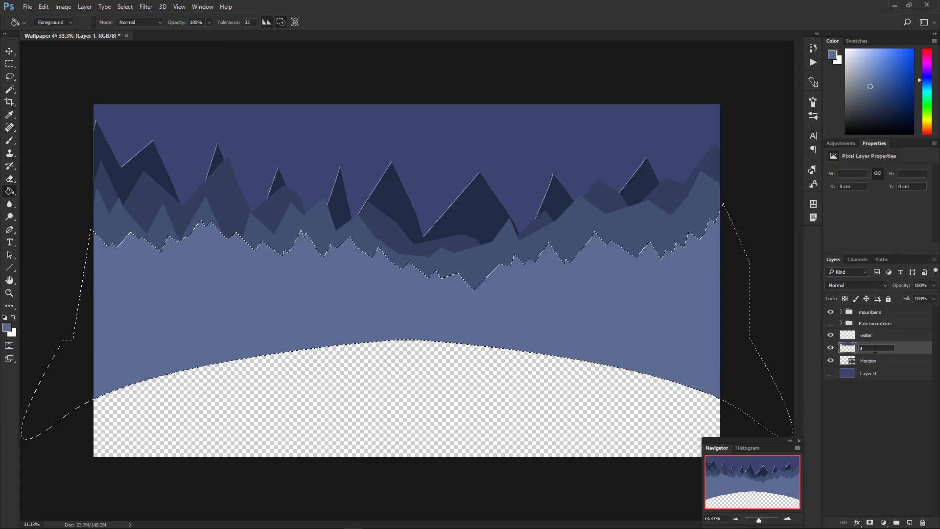
text(ky)
key(Return)
click(875, 337)
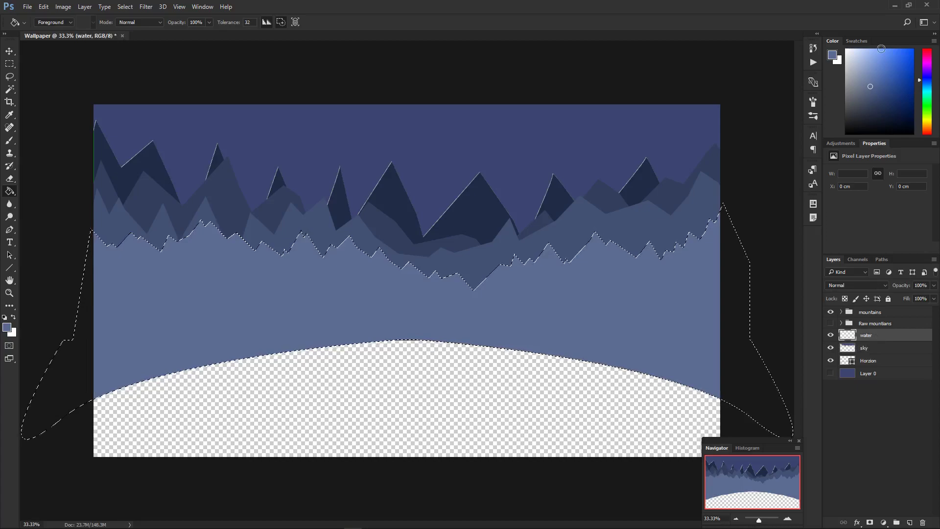
Invert the mountain selection, fill it with a medium blue on the water layer, and clear the selection
click(887, 80)
click(881, 78)
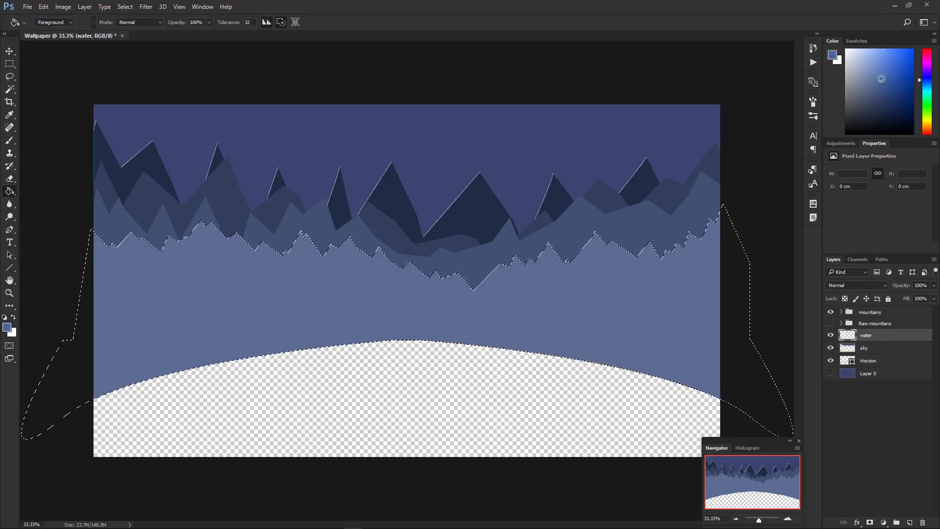
drag(927, 82, 927, 84)
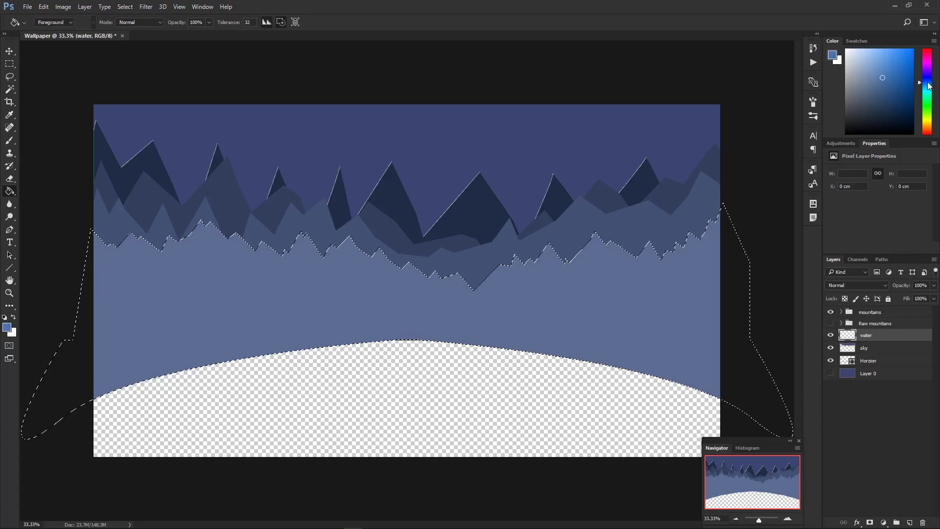
click(459, 342)
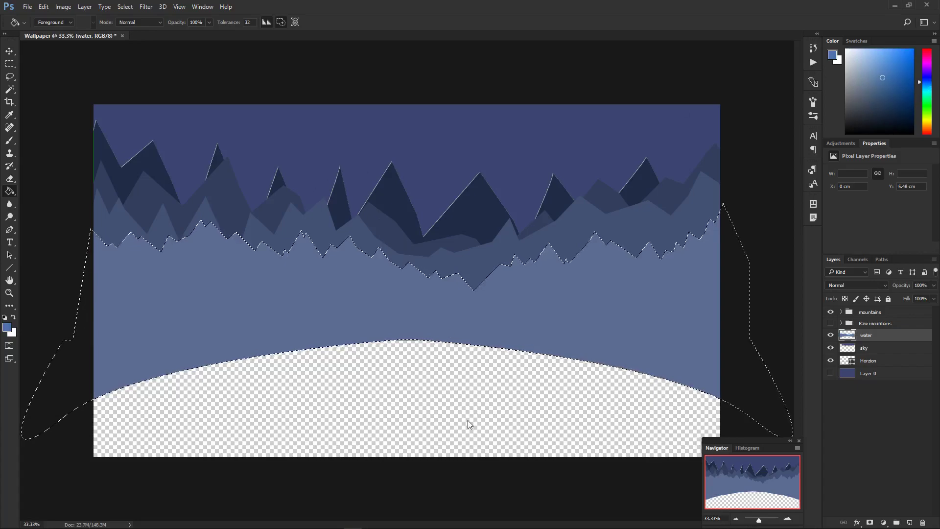
key(ctrl+z)
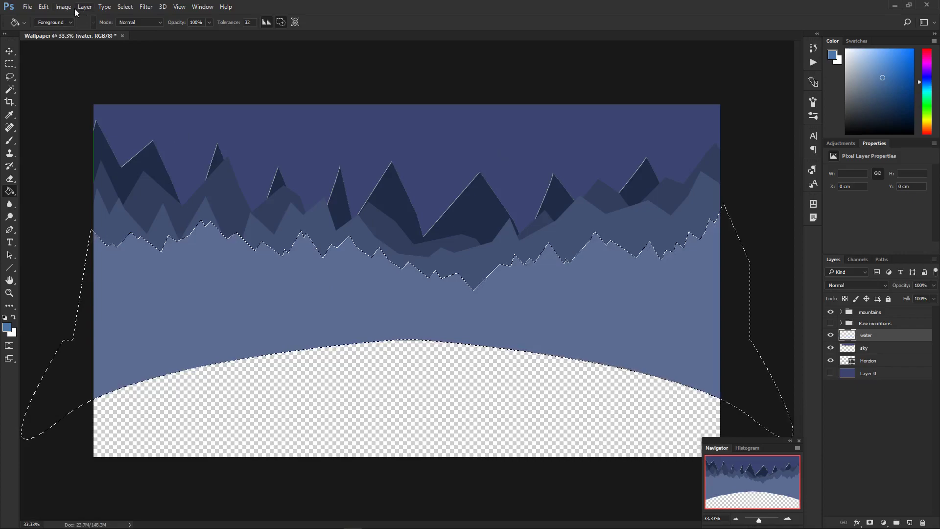
click(125, 7)
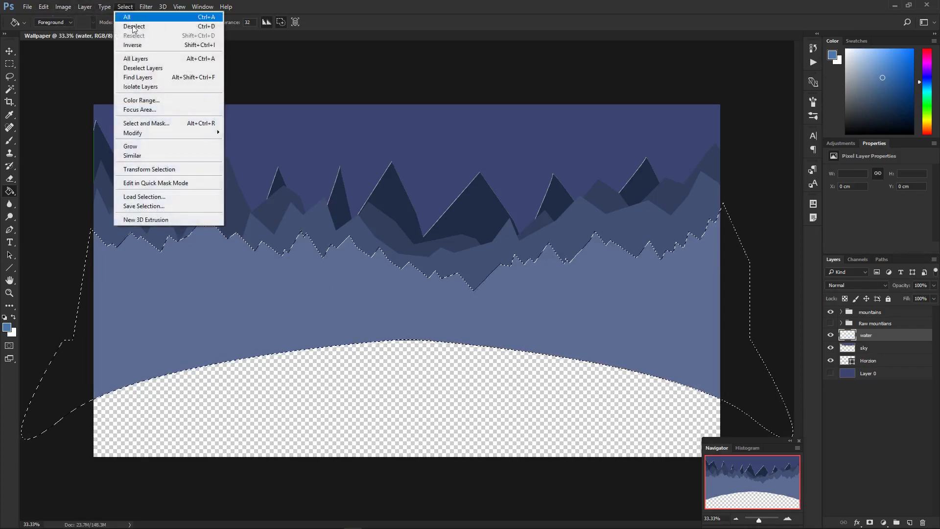
click(142, 45)
click(426, 397)
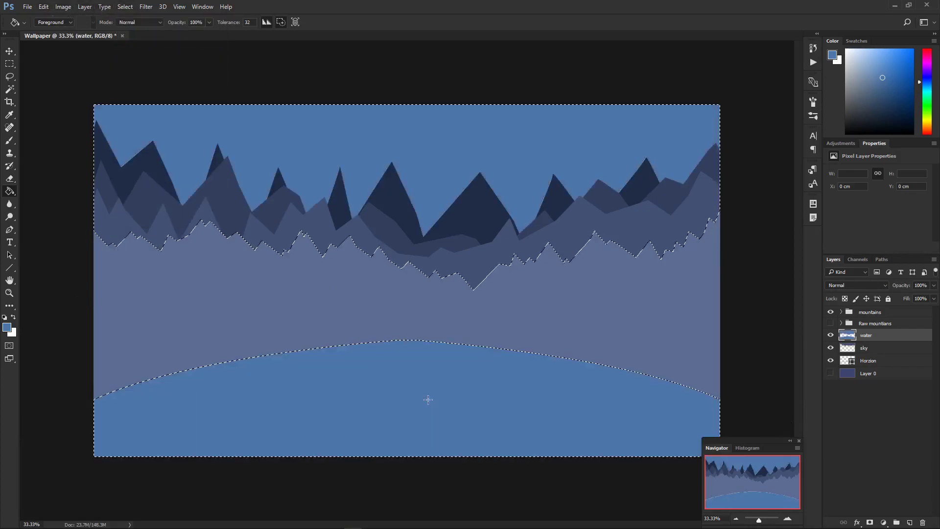
key(ctrl+d)
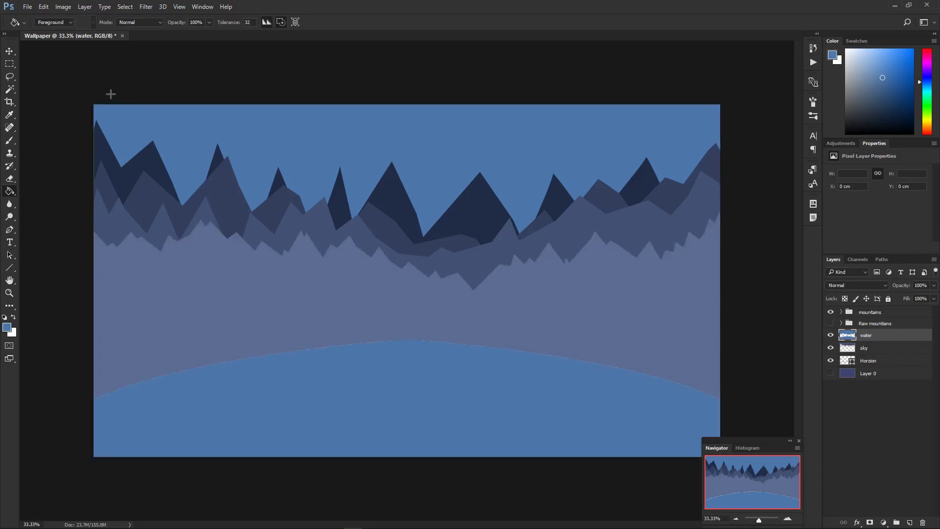
Delete the blue fill above the shoreline from the water layer using a rectangular selection across the canvas's upper part
click(9, 64)
drag(85, 81, 741, 315)
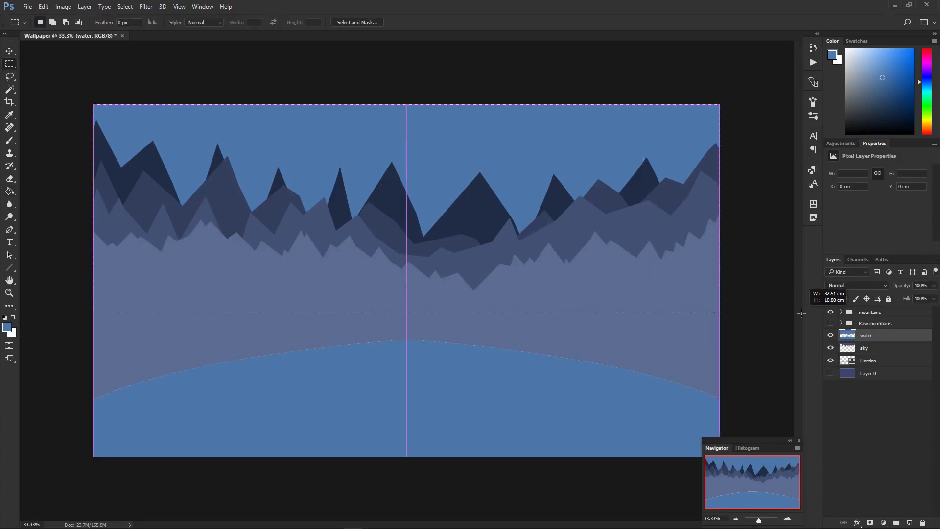
key(Delete)
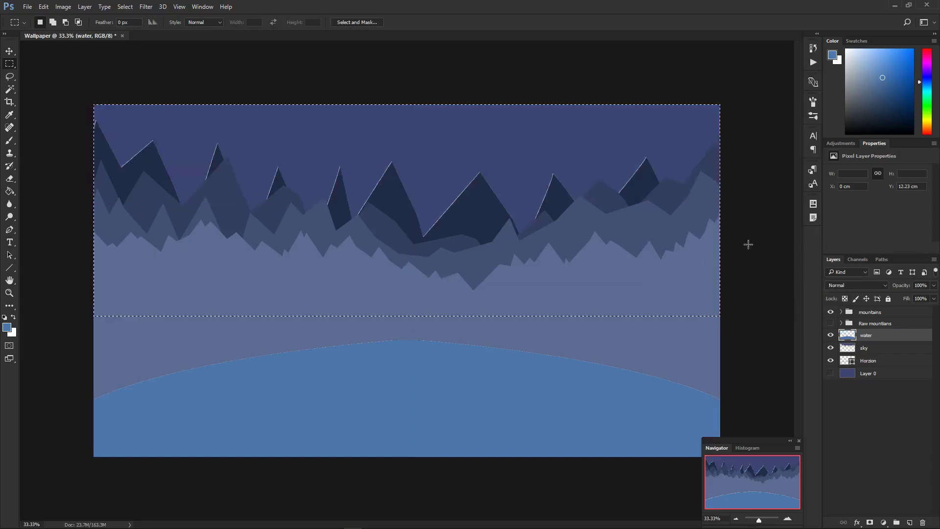
key(ctrl+d)
Refill the water area below the shoreline with a darker blue
key(g)
click(887, 91)
click(614, 378)
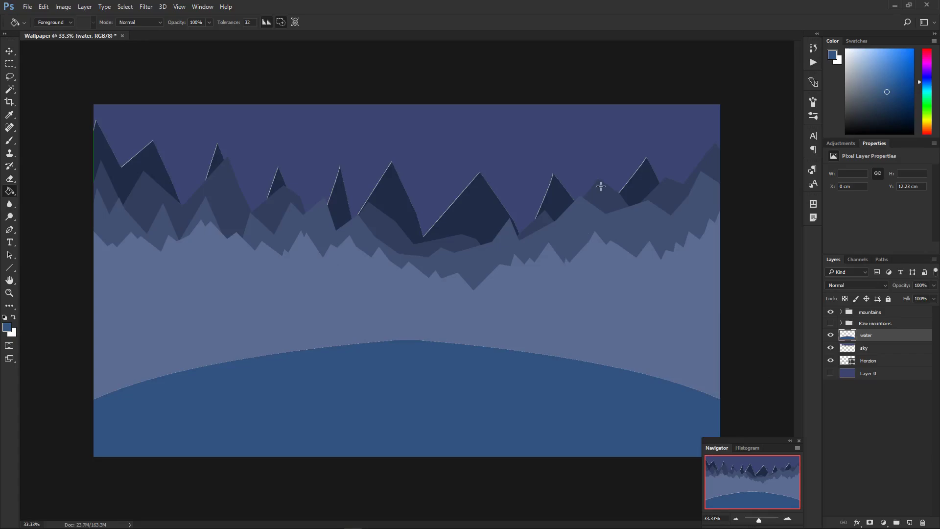
Add a new empty layer between the water and sky layers
click(893, 353)
click(884, 337)
click(892, 349)
click(911, 523)
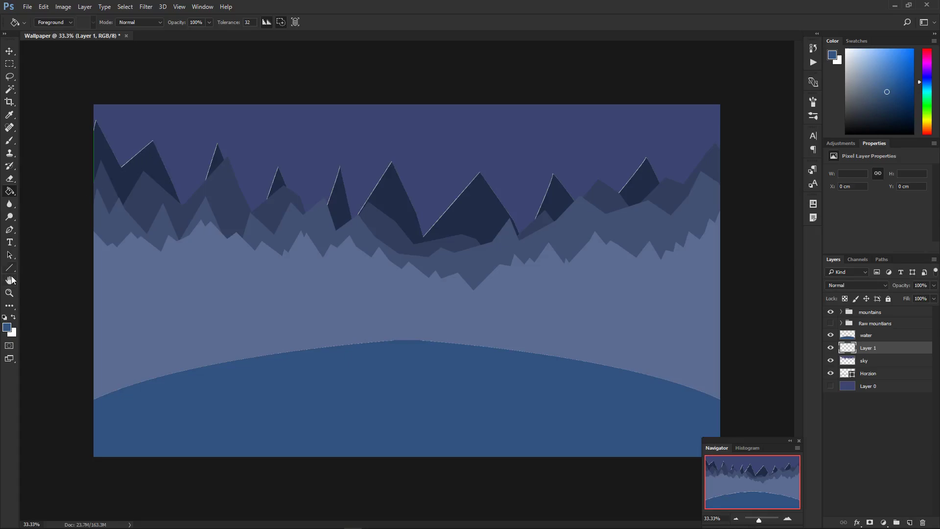
Draw a light blue circle about 1089 px in diameter behind the central mountains with the Ellipse Tool
click(10, 268)
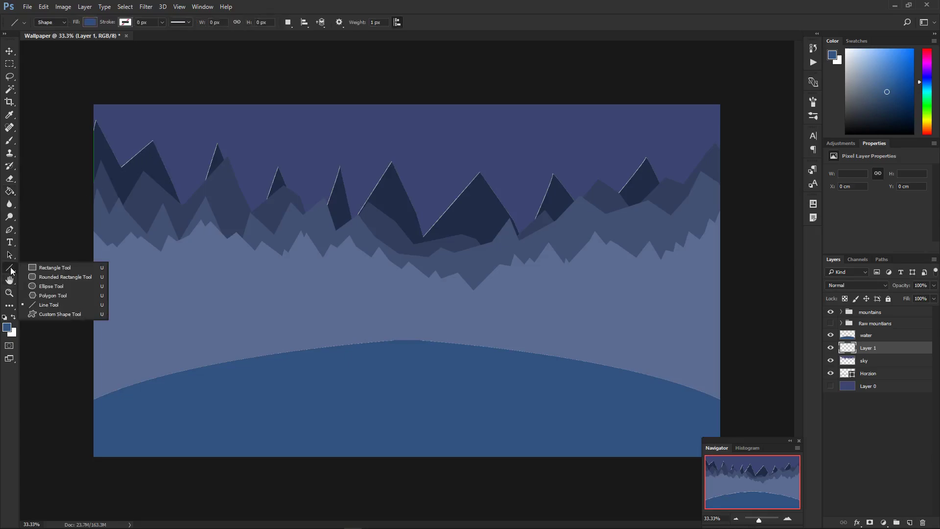
click(51, 286)
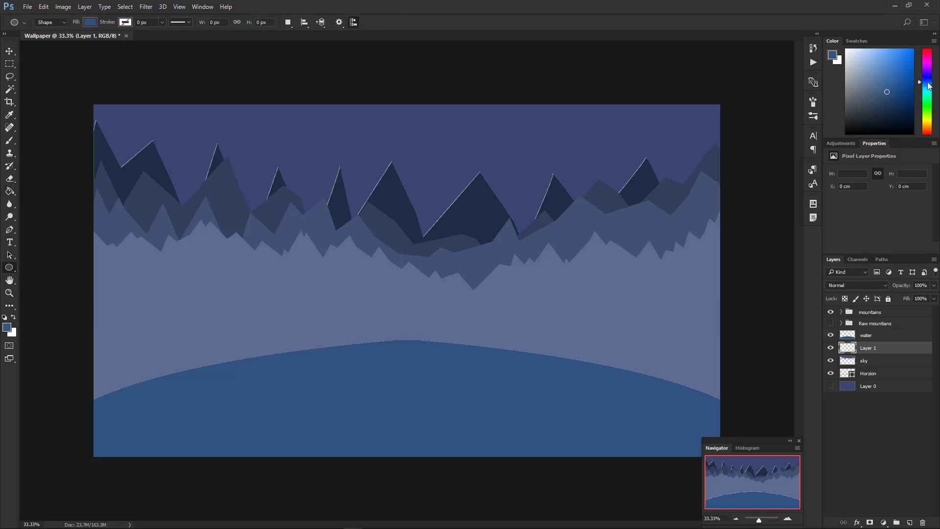
click(864, 64)
drag(864, 65, 860, 61)
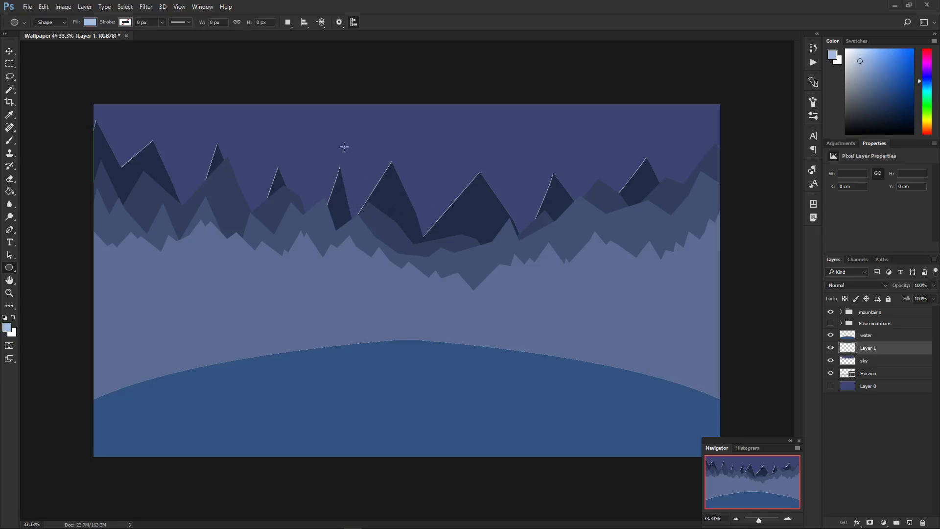
drag(317, 121, 688, 297)
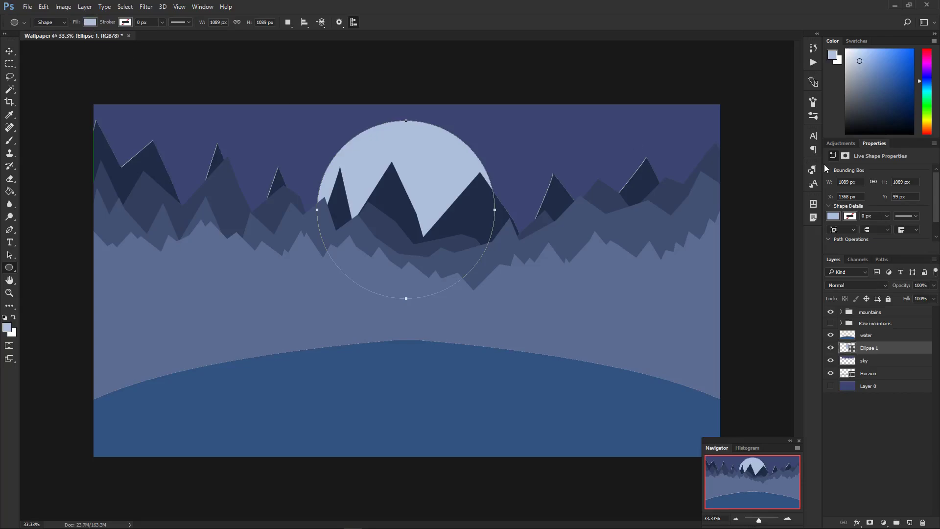
Change the moon circle's fill to a very pale, almost white blue
click(858, 60)
click(832, 216)
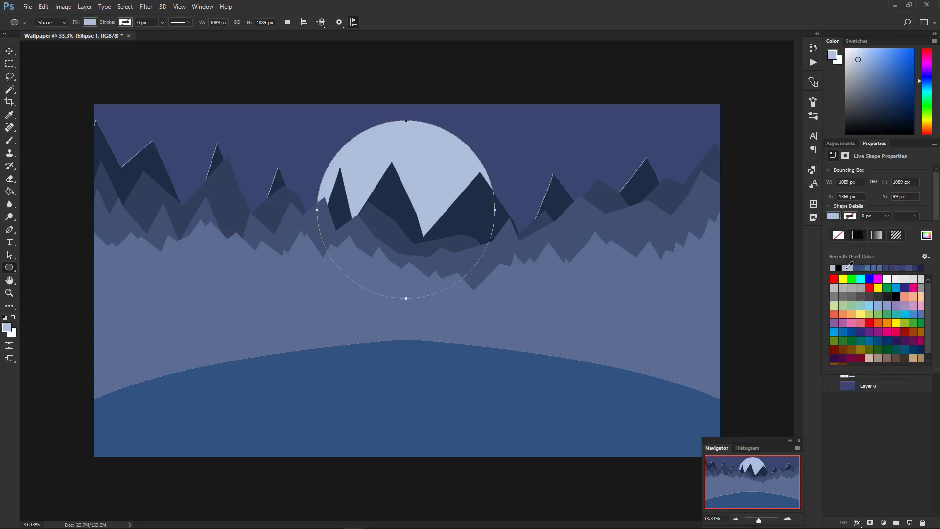
click(926, 235)
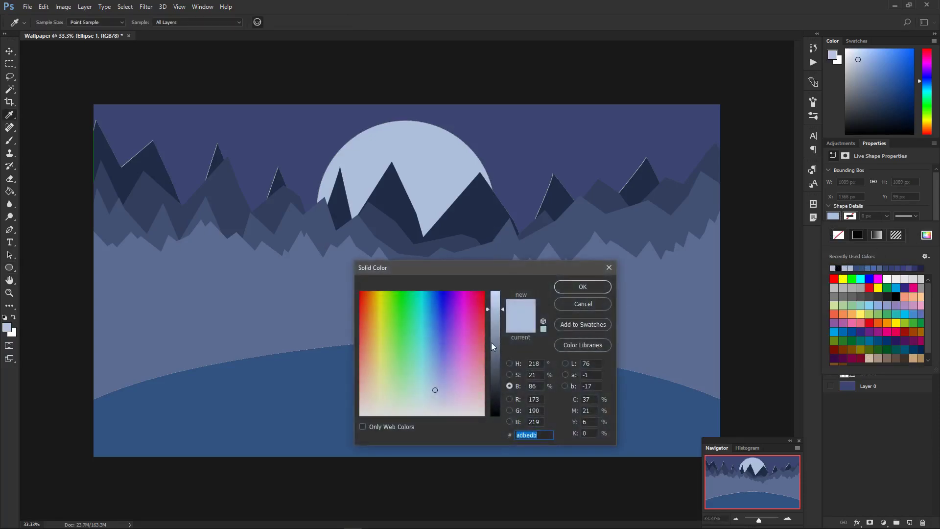
drag(494, 309, 496, 301)
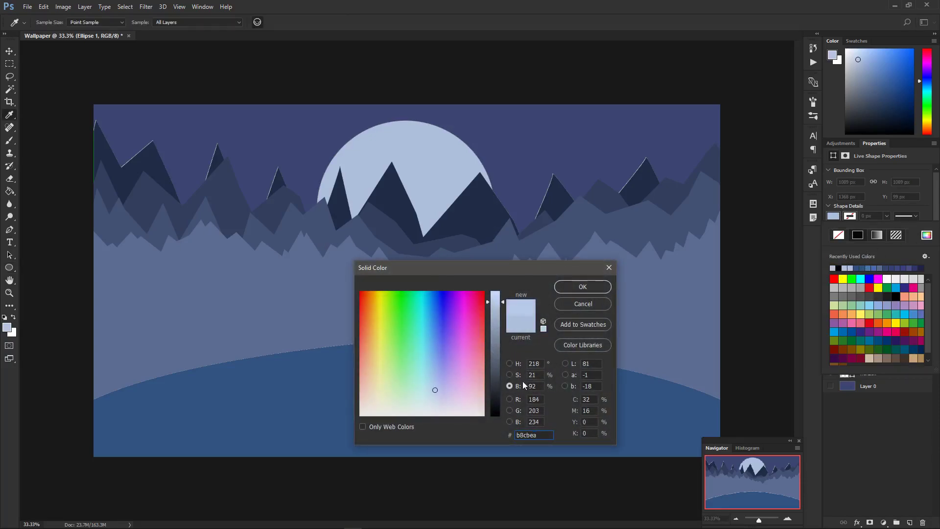
click(510, 363)
drag(432, 327, 372, 299)
click(560, 289)
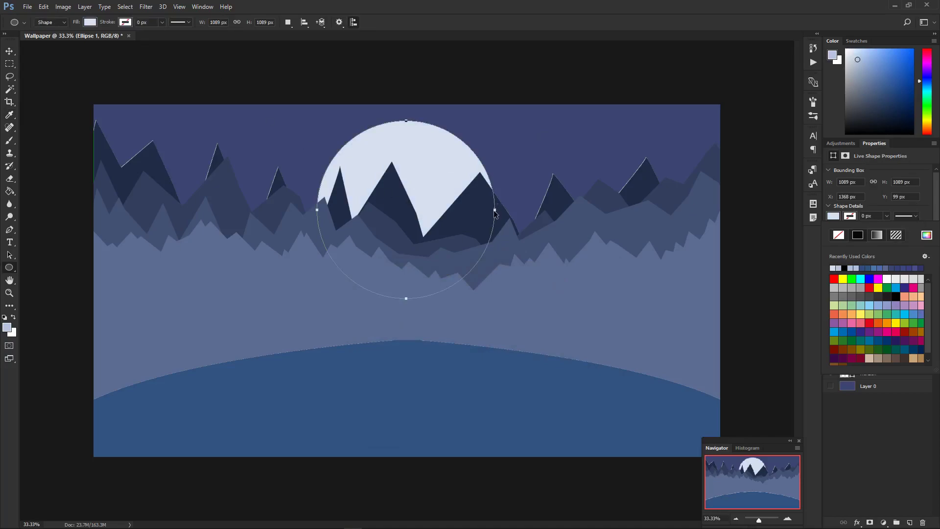
Enlarge the moon circle to about 1325 px and centre it horizontally, about 96 px below the canvas's upper edge
drag(495, 214, 515, 224)
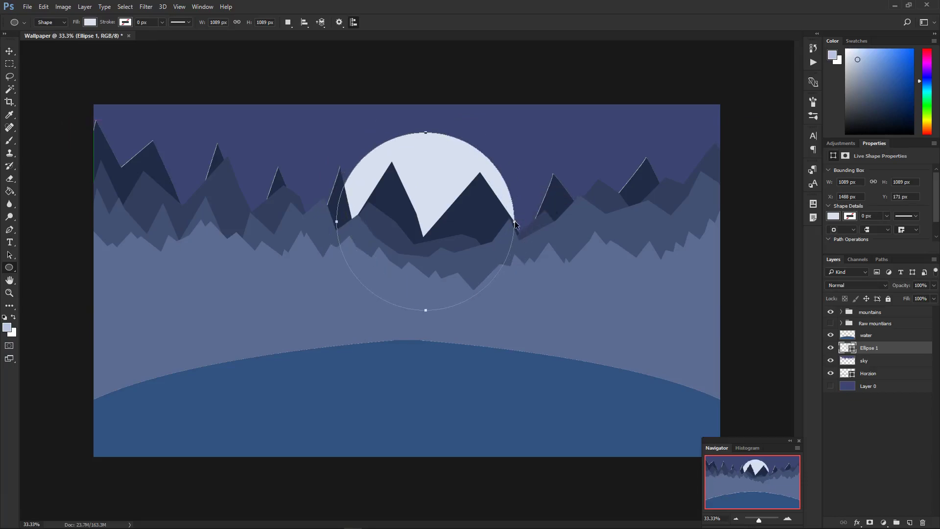
key(ctrl+t)
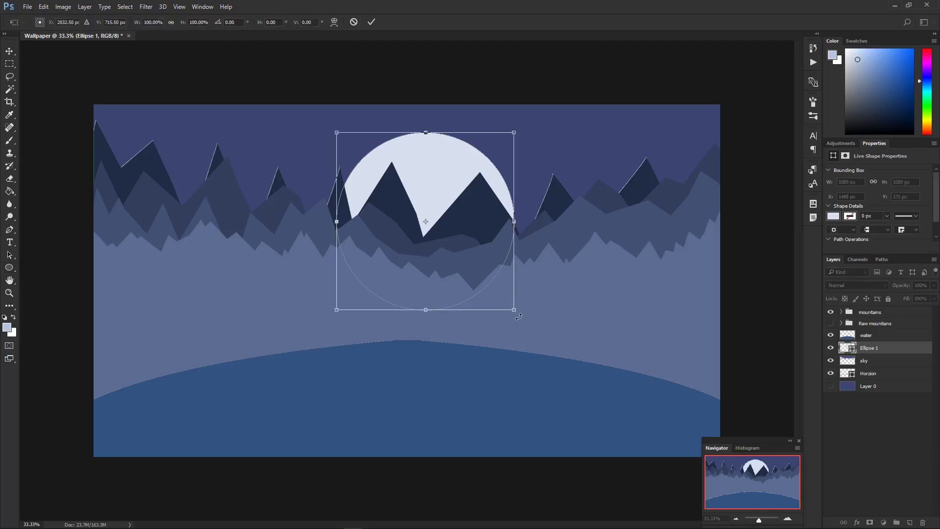
drag(516, 316, 550, 347)
drag(501, 302, 482, 281)
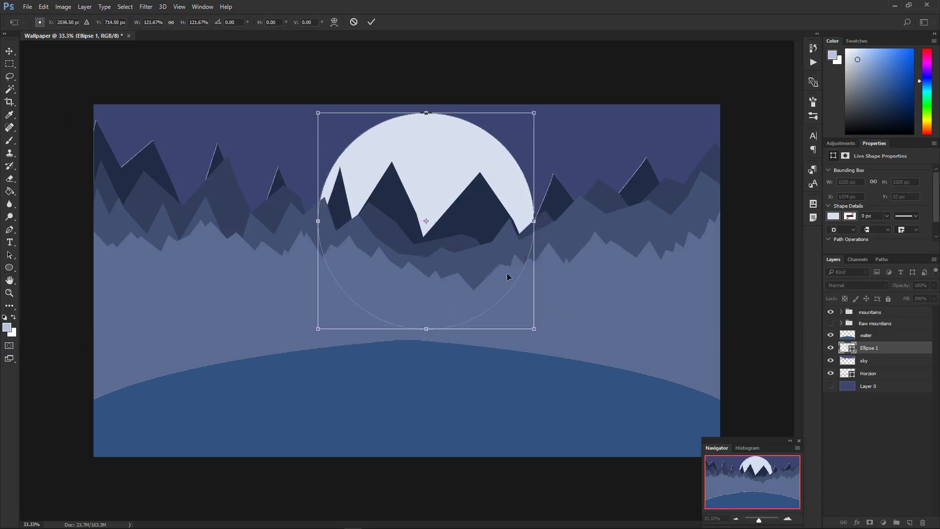
key(Return)
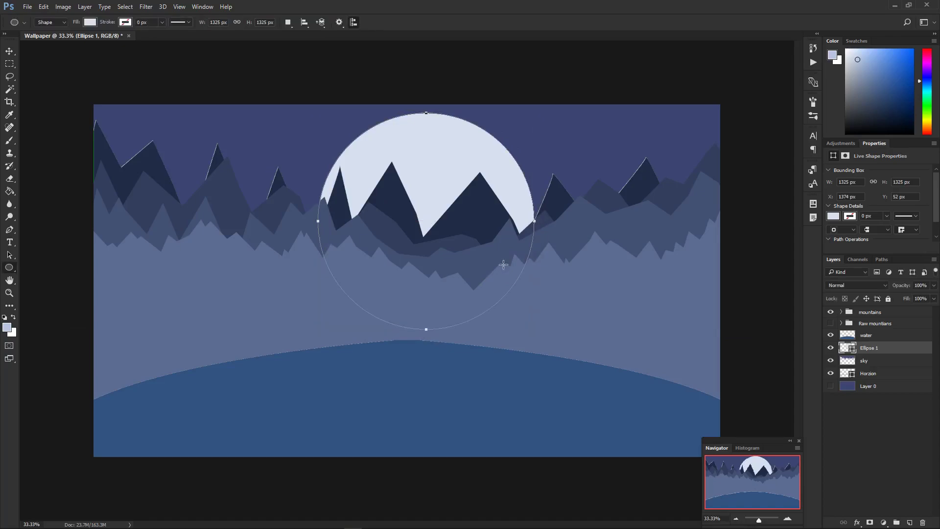
key(ctrl+t)
drag(479, 257, 460, 263)
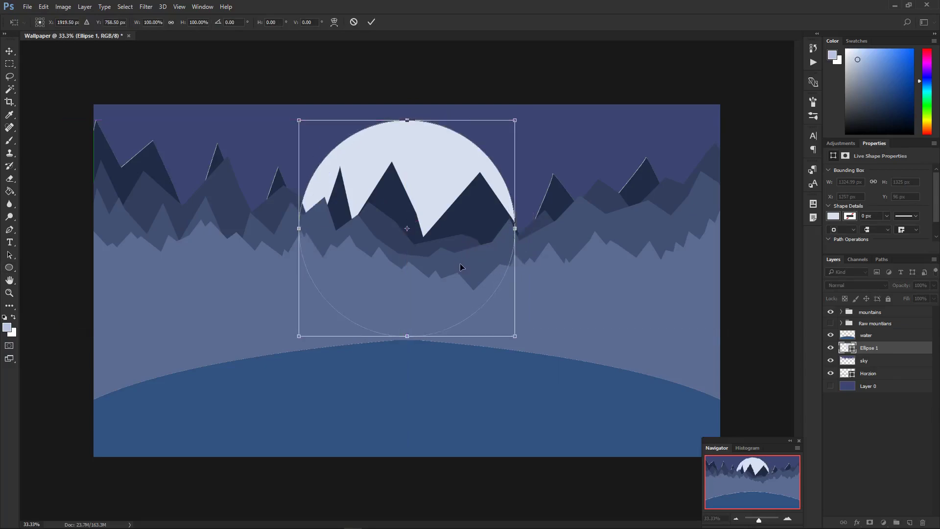
key(Return)
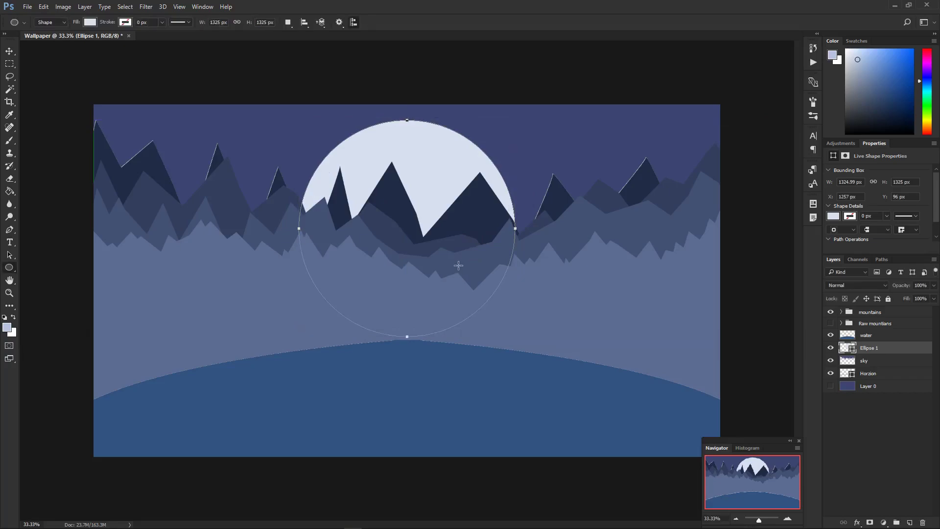
Rename the circle's layer Moon Raw
click(880, 410)
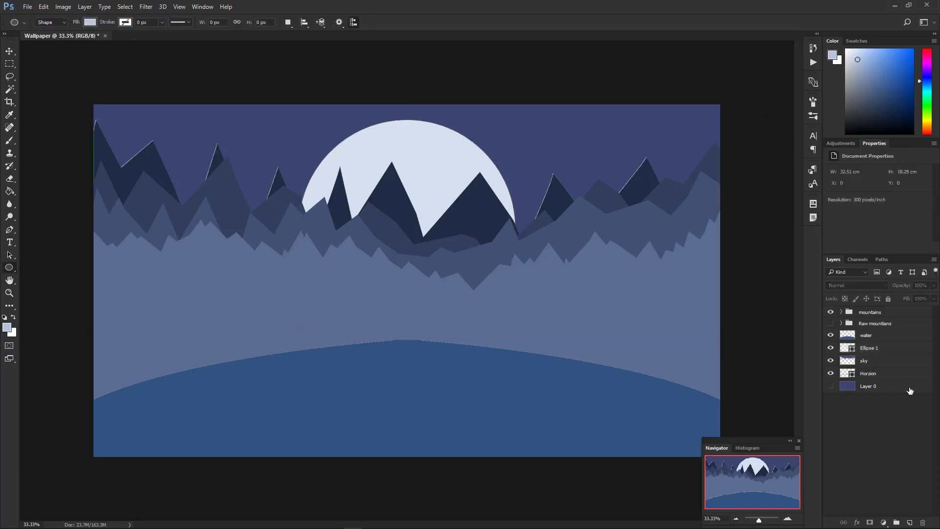
click(871, 351)
double_click(870, 348)
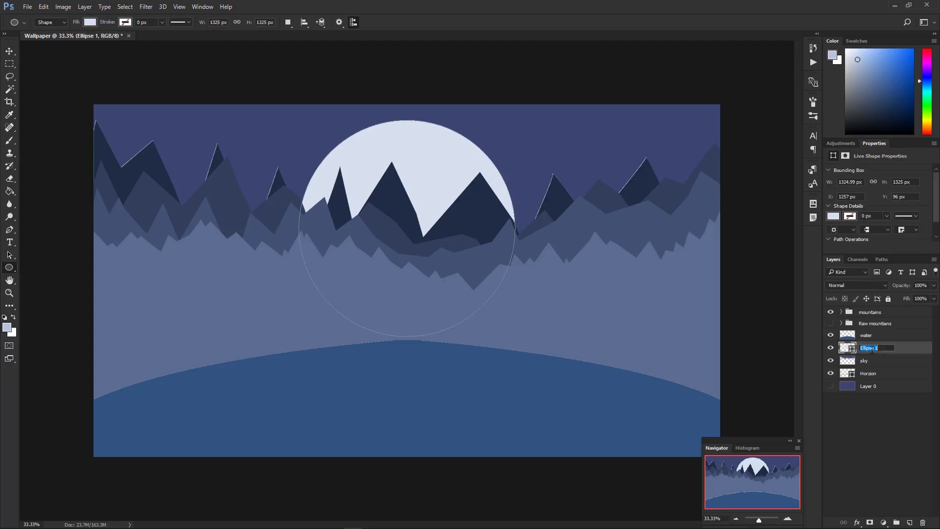
text(Moon Raw)
key(Return)
Duplicate Moon Raw as a rasterized layer named Moon and hide the original
right_click(871, 351)
click(767, 127)
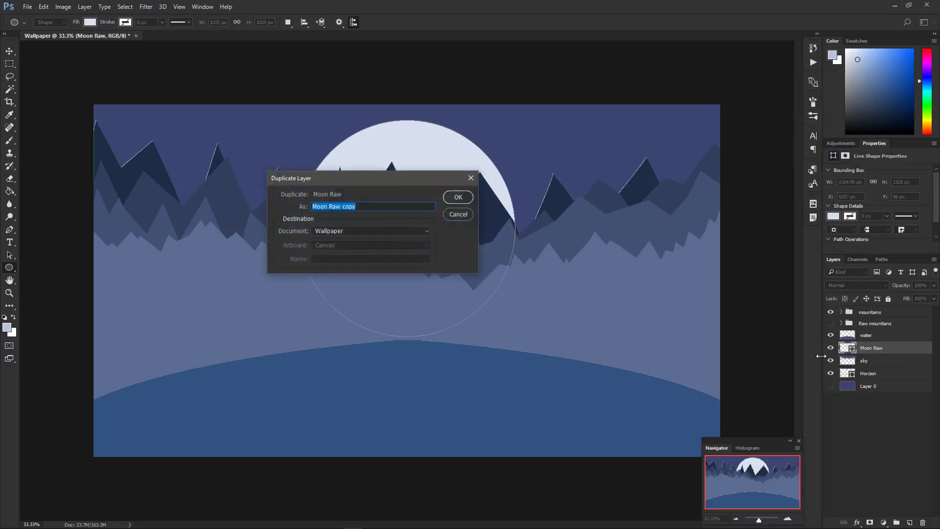
text(Moon)
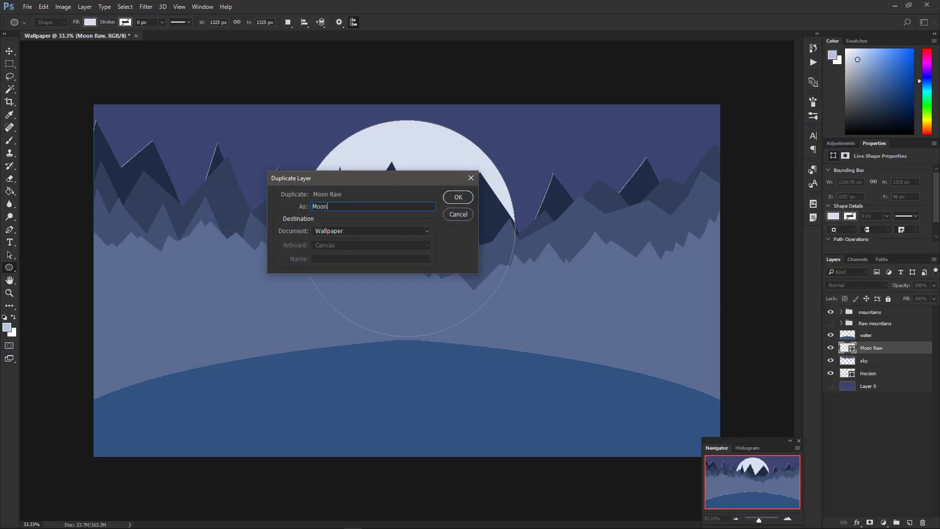
key(Return)
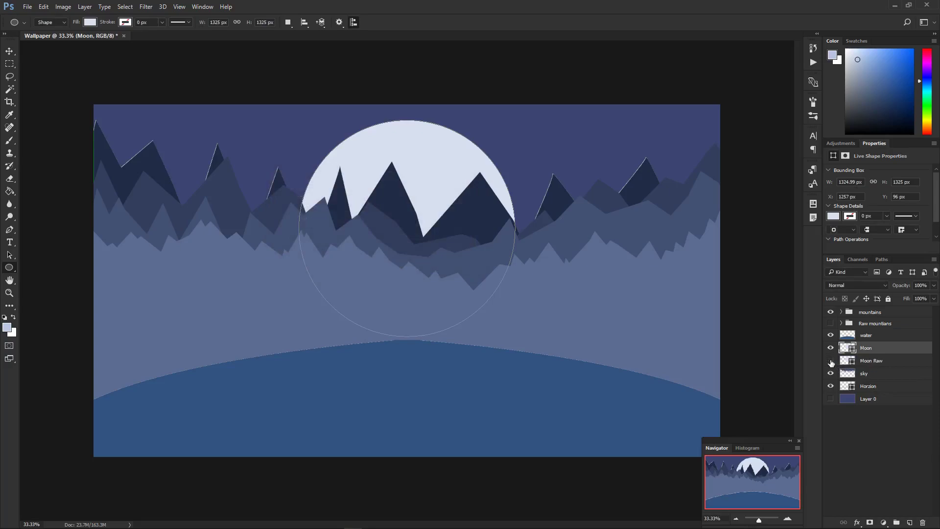
right_click(867, 348)
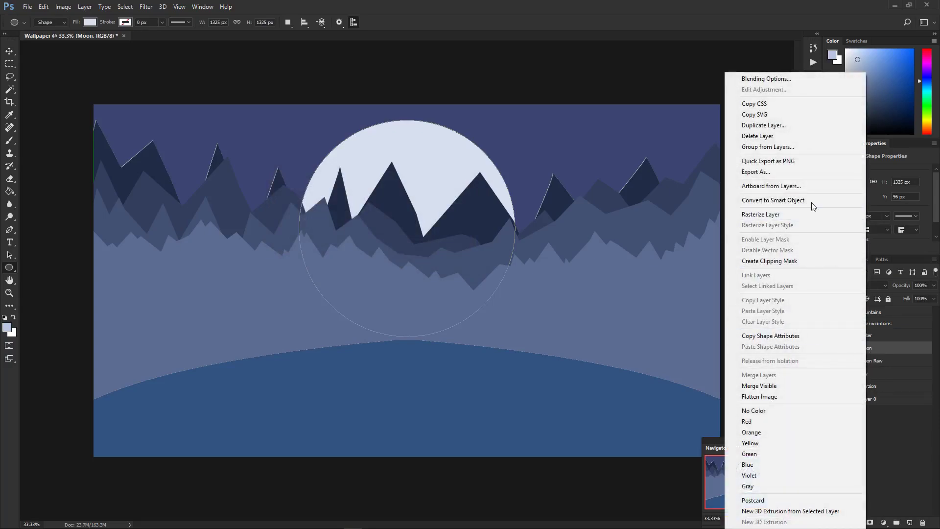
click(793, 214)
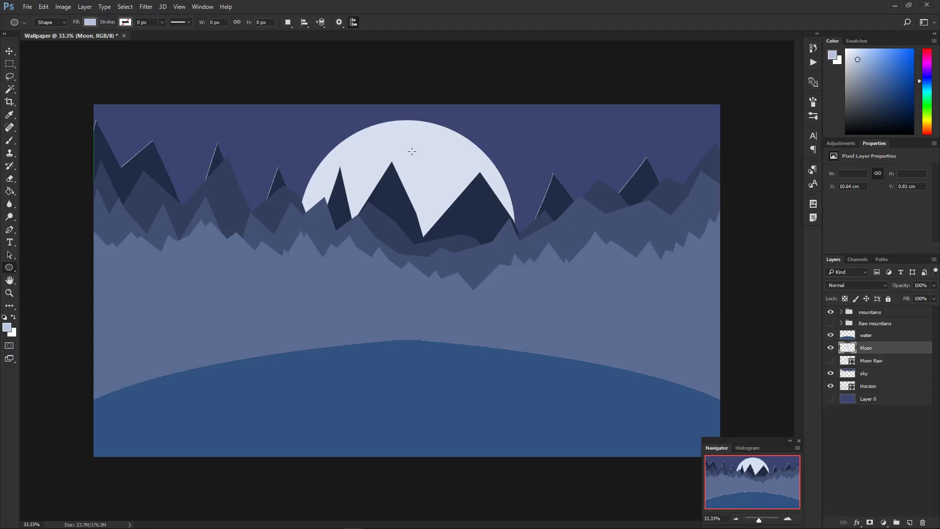
key(ctrl+plus)
key(ctrl+plus)
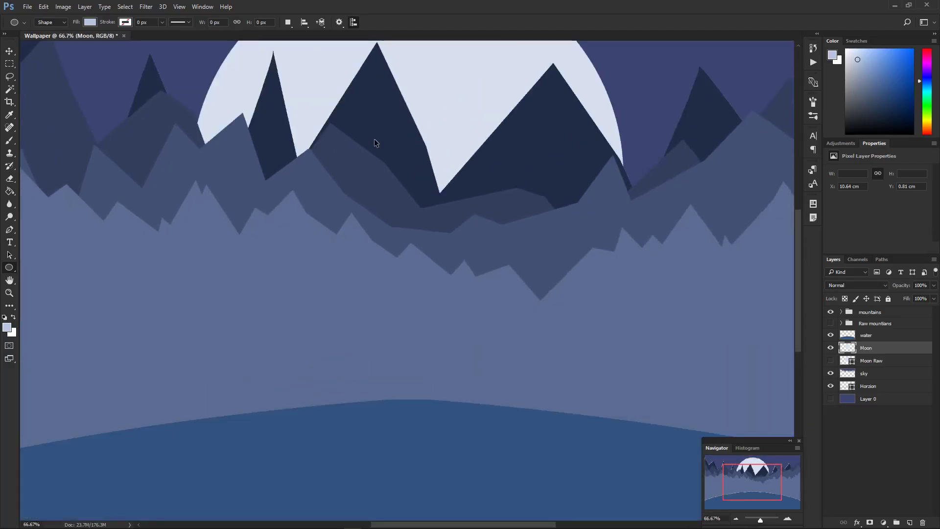
key(ctrl+minus)
key(ctrl+minus)
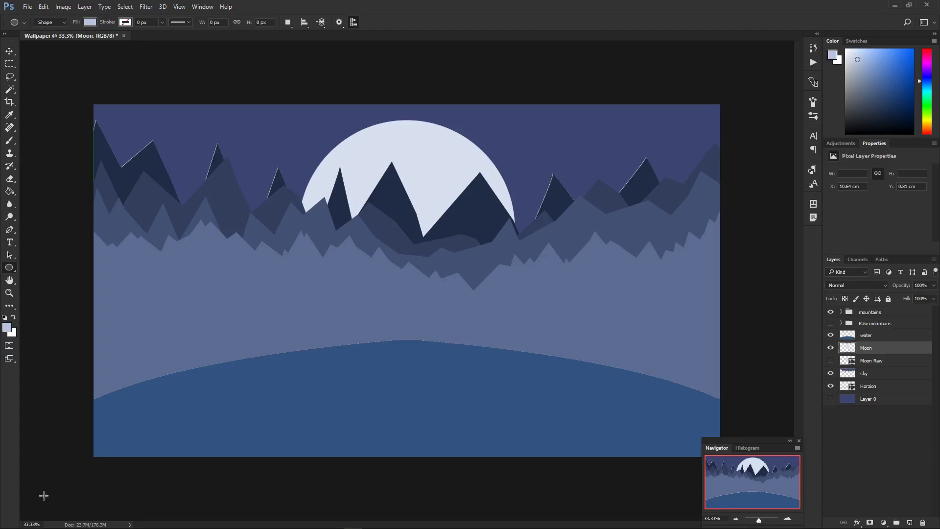
View the moon and water in the reference image Wallpaper1 copy nofog.png in Photos, and close it
mouse_move(431, 504)
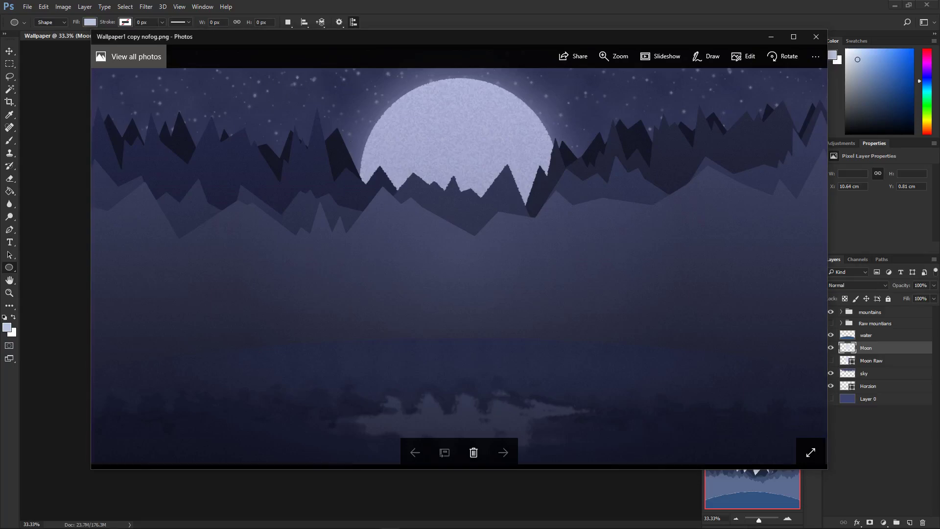
click(816, 36)
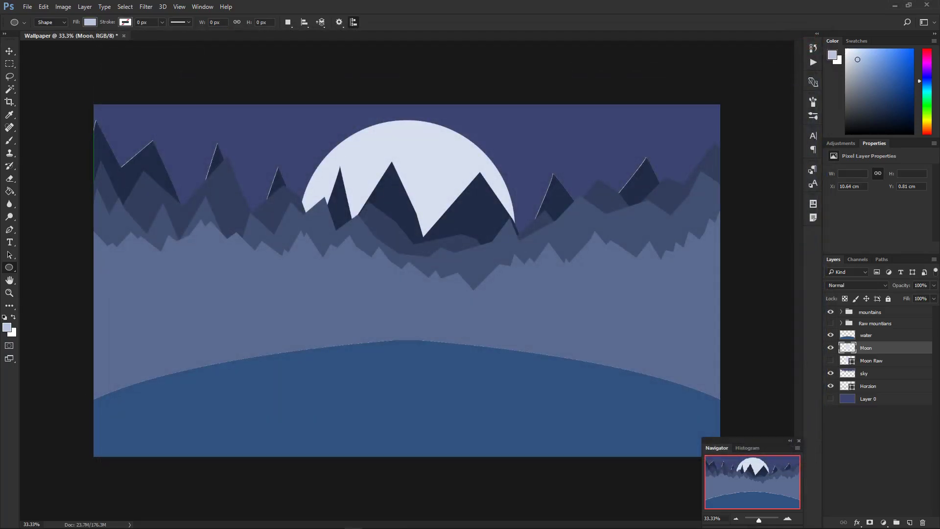